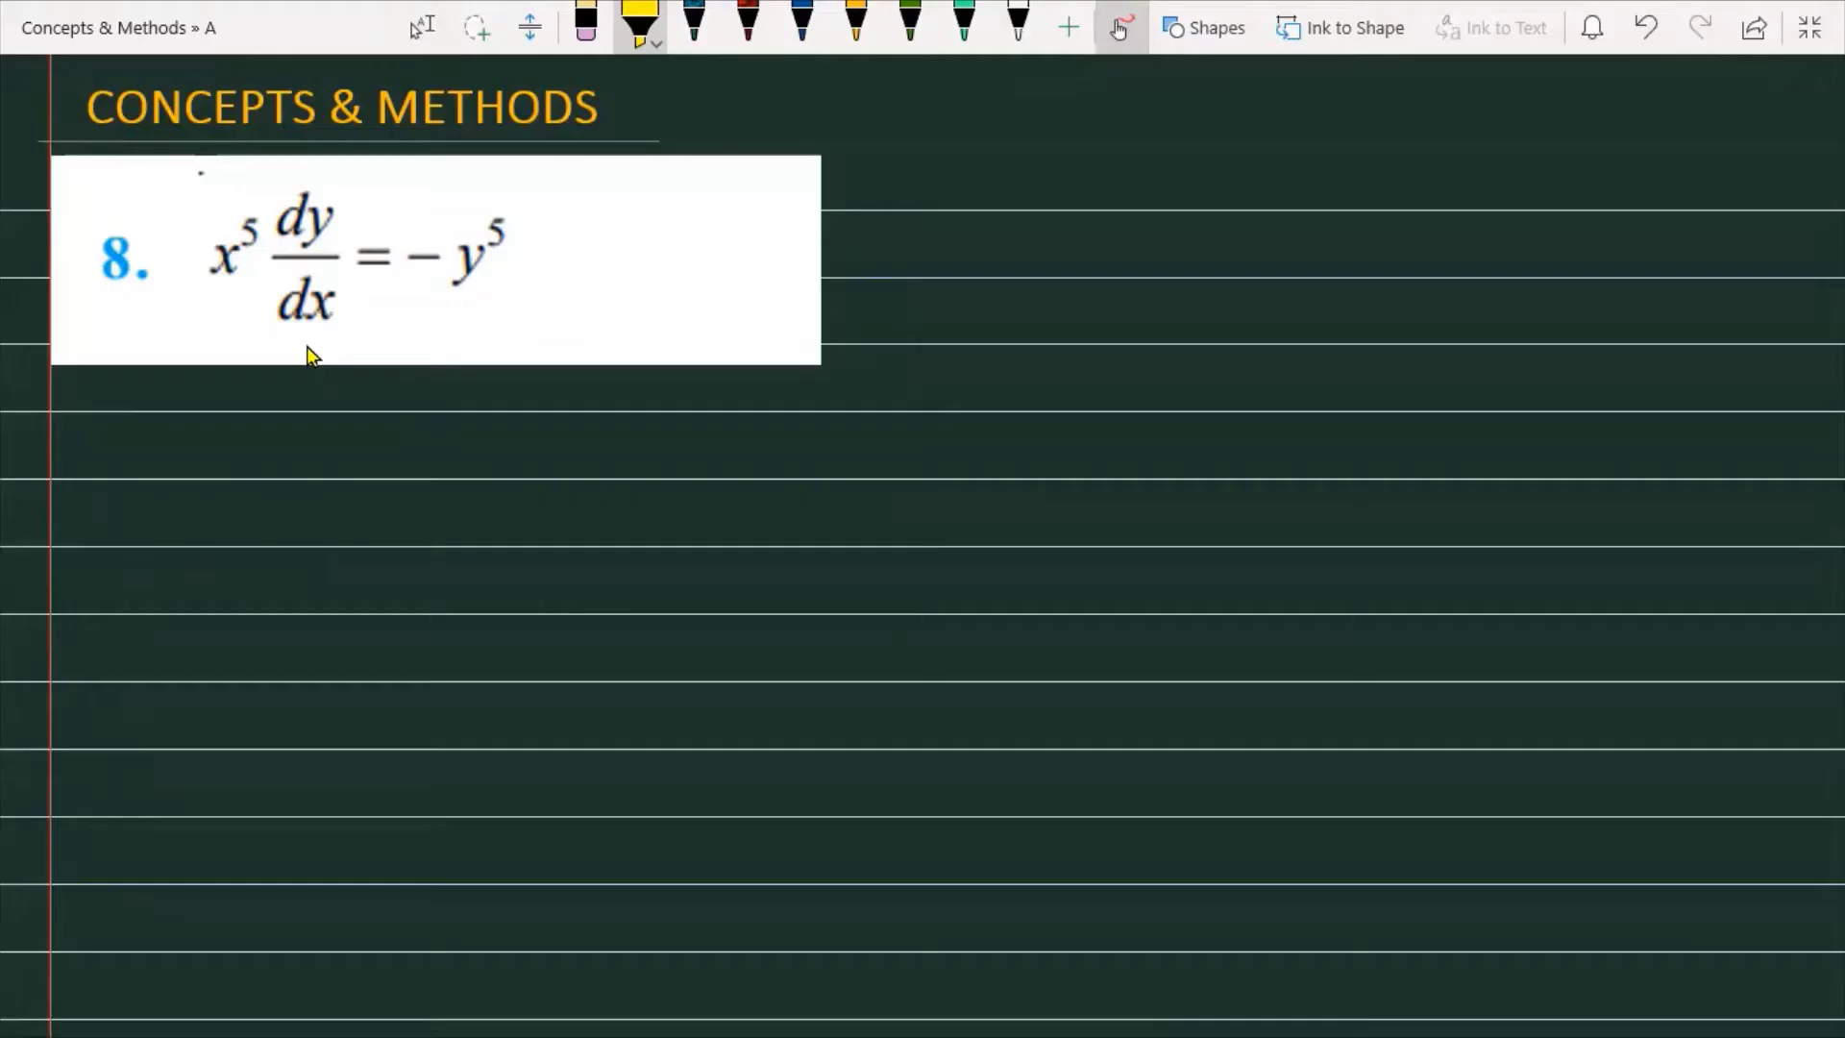
# Highlight x⁵, dy/dx, =, − and y⁵ of problem 8 in yellow, then switch to the white pen.
pyautogui.moveTo(206, 284)
pyautogui.mouseDown()
pyautogui.moveTo(261, 223)
pyautogui.moveTo(337, 192)
pyautogui.mouseUp()
pyautogui.moveTo(275, 337)
pyautogui.mouseDown()
pyautogui.moveTo(338, 264)
pyautogui.moveTo(437, 225)
pyautogui.mouseUp()
pyautogui.moveTo(450, 297); pyautogui.dragTo(521, 197)
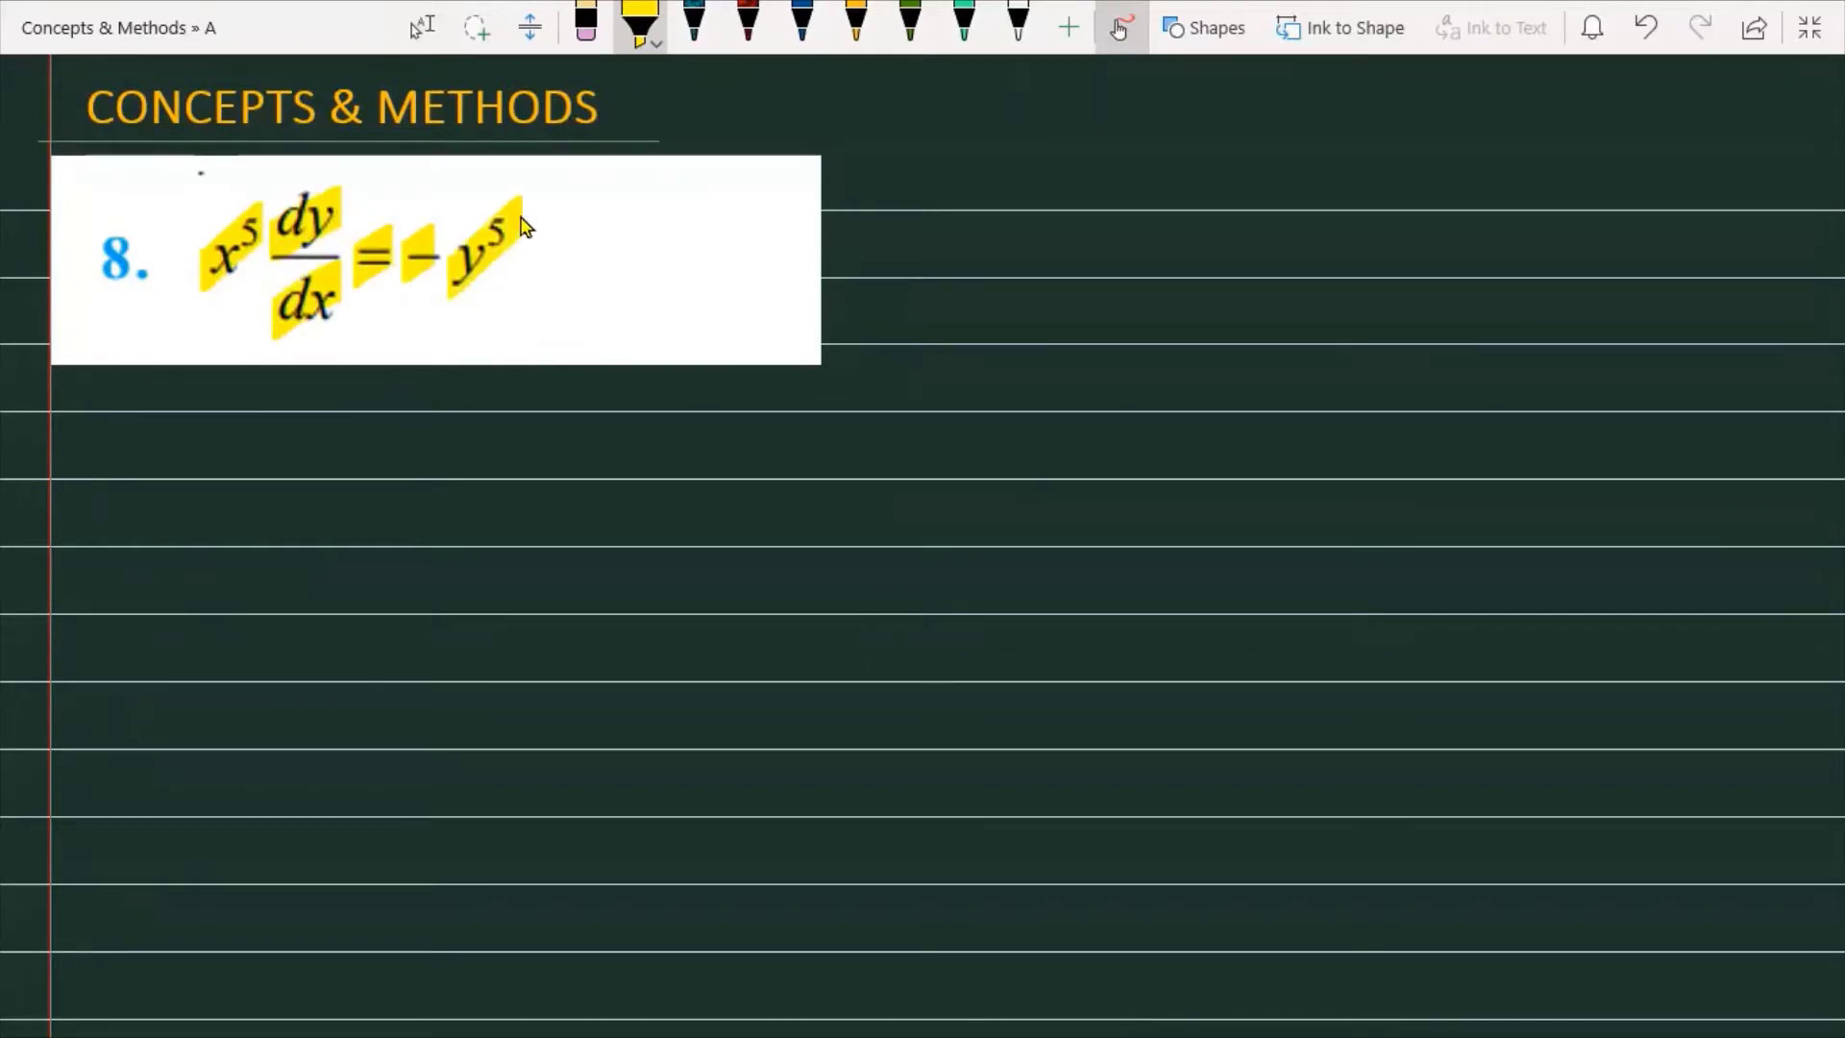
pyautogui.click(1019, 28)
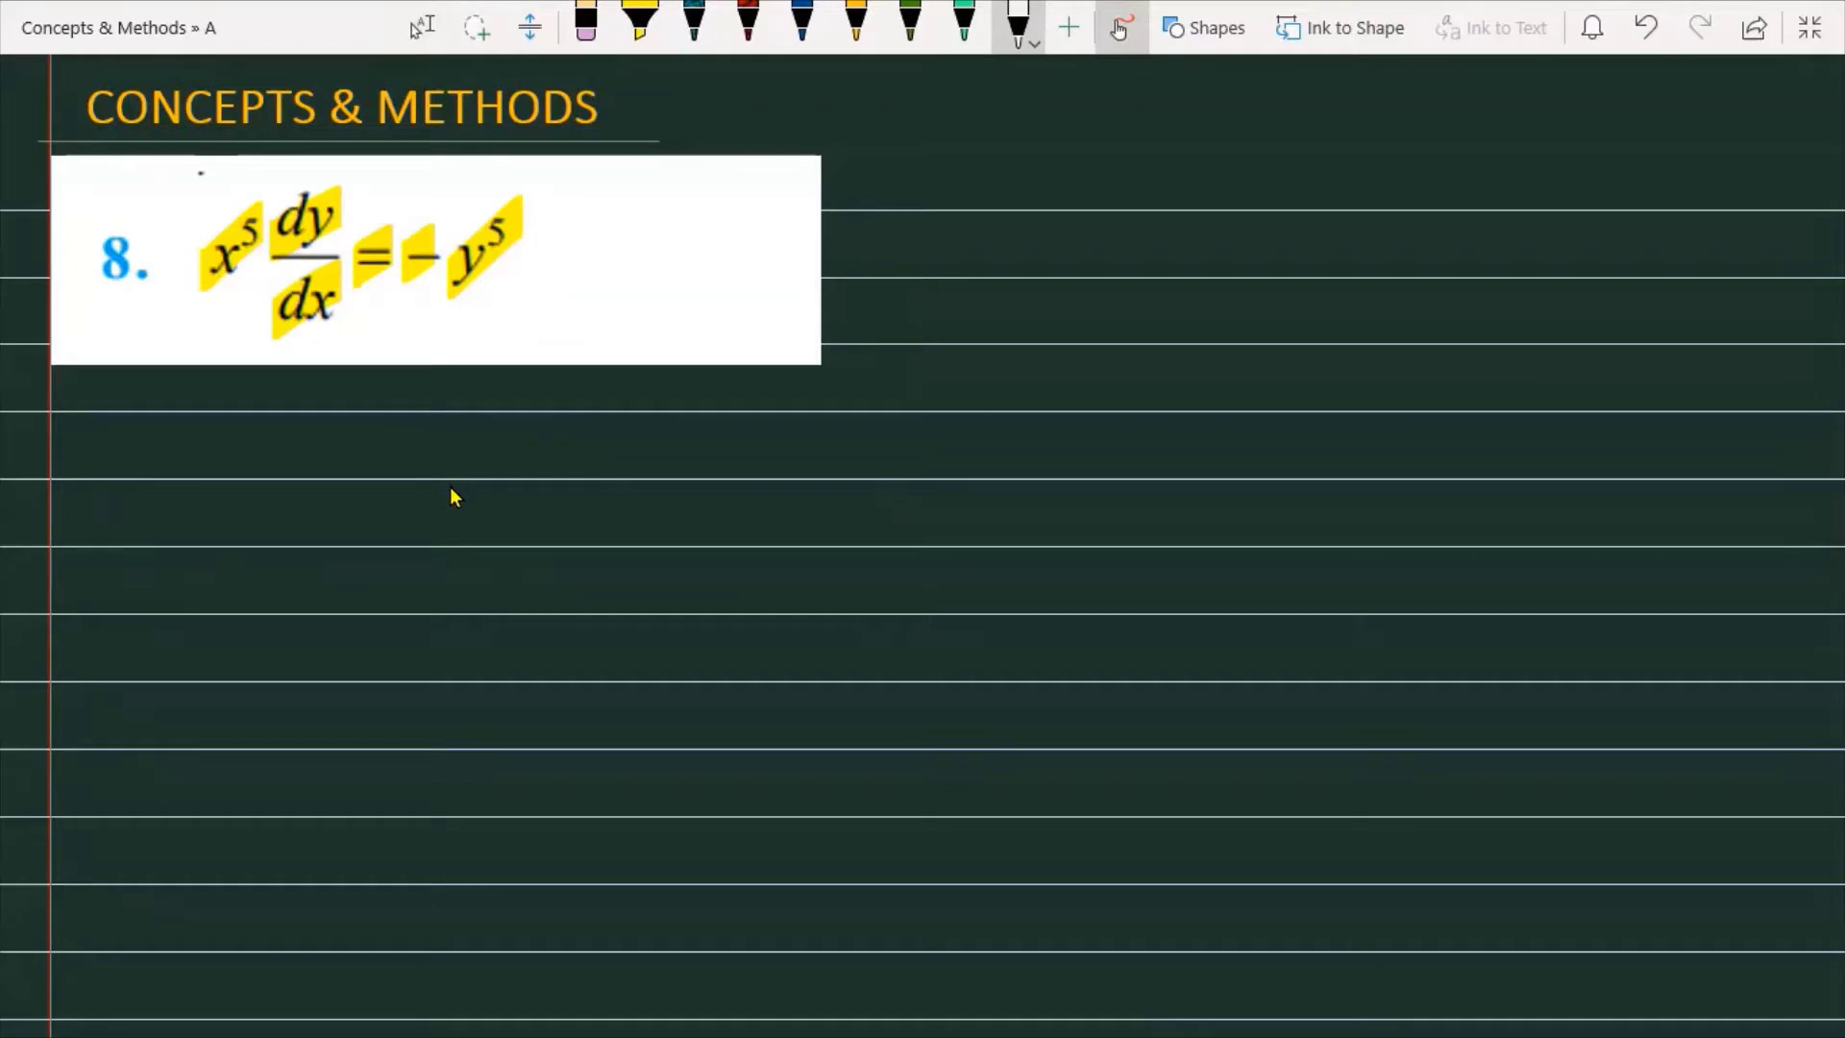
# Handwrite ⇒ x⁵ dy/dx = −y⁵ under the problem box and start the next line with ⇒.
pyautogui.moveTo(324, 445)
pyautogui.mouseDown()
pyautogui.moveTo(374, 454)
pyautogui.moveTo(347, 483)
pyautogui.mouseUp()
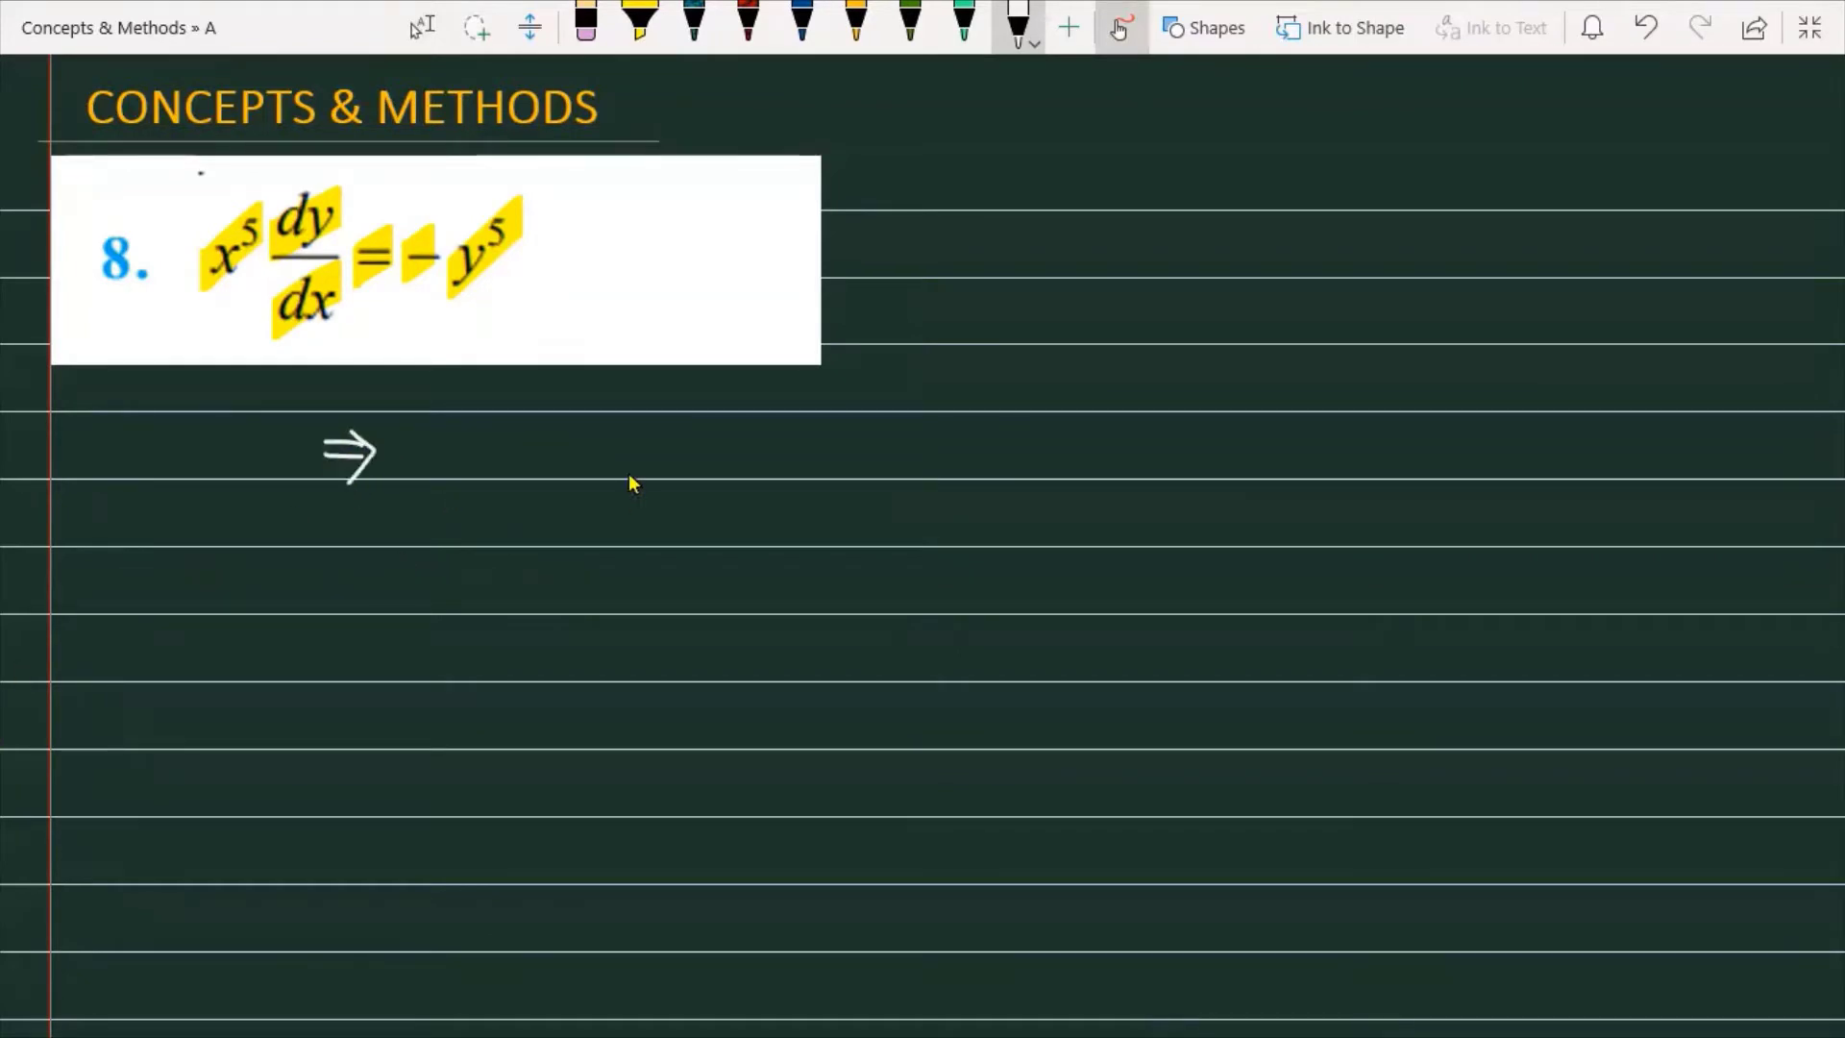
pyautogui.moveTo(482, 450); pyautogui.dragTo(483, 479)
pyautogui.moveTo(514, 449); pyautogui.dragTo(513, 477)
pyautogui.moveTo(608, 442); pyautogui.dragTo(607, 478)
pyautogui.moveTo(605, 463)
pyautogui.mouseDown()
pyautogui.moveTo(644, 482)
pyautogui.moveTo(615, 531)
pyautogui.moveTo(642, 531)
pyautogui.moveTo(623, 533)
pyautogui.mouseUp()
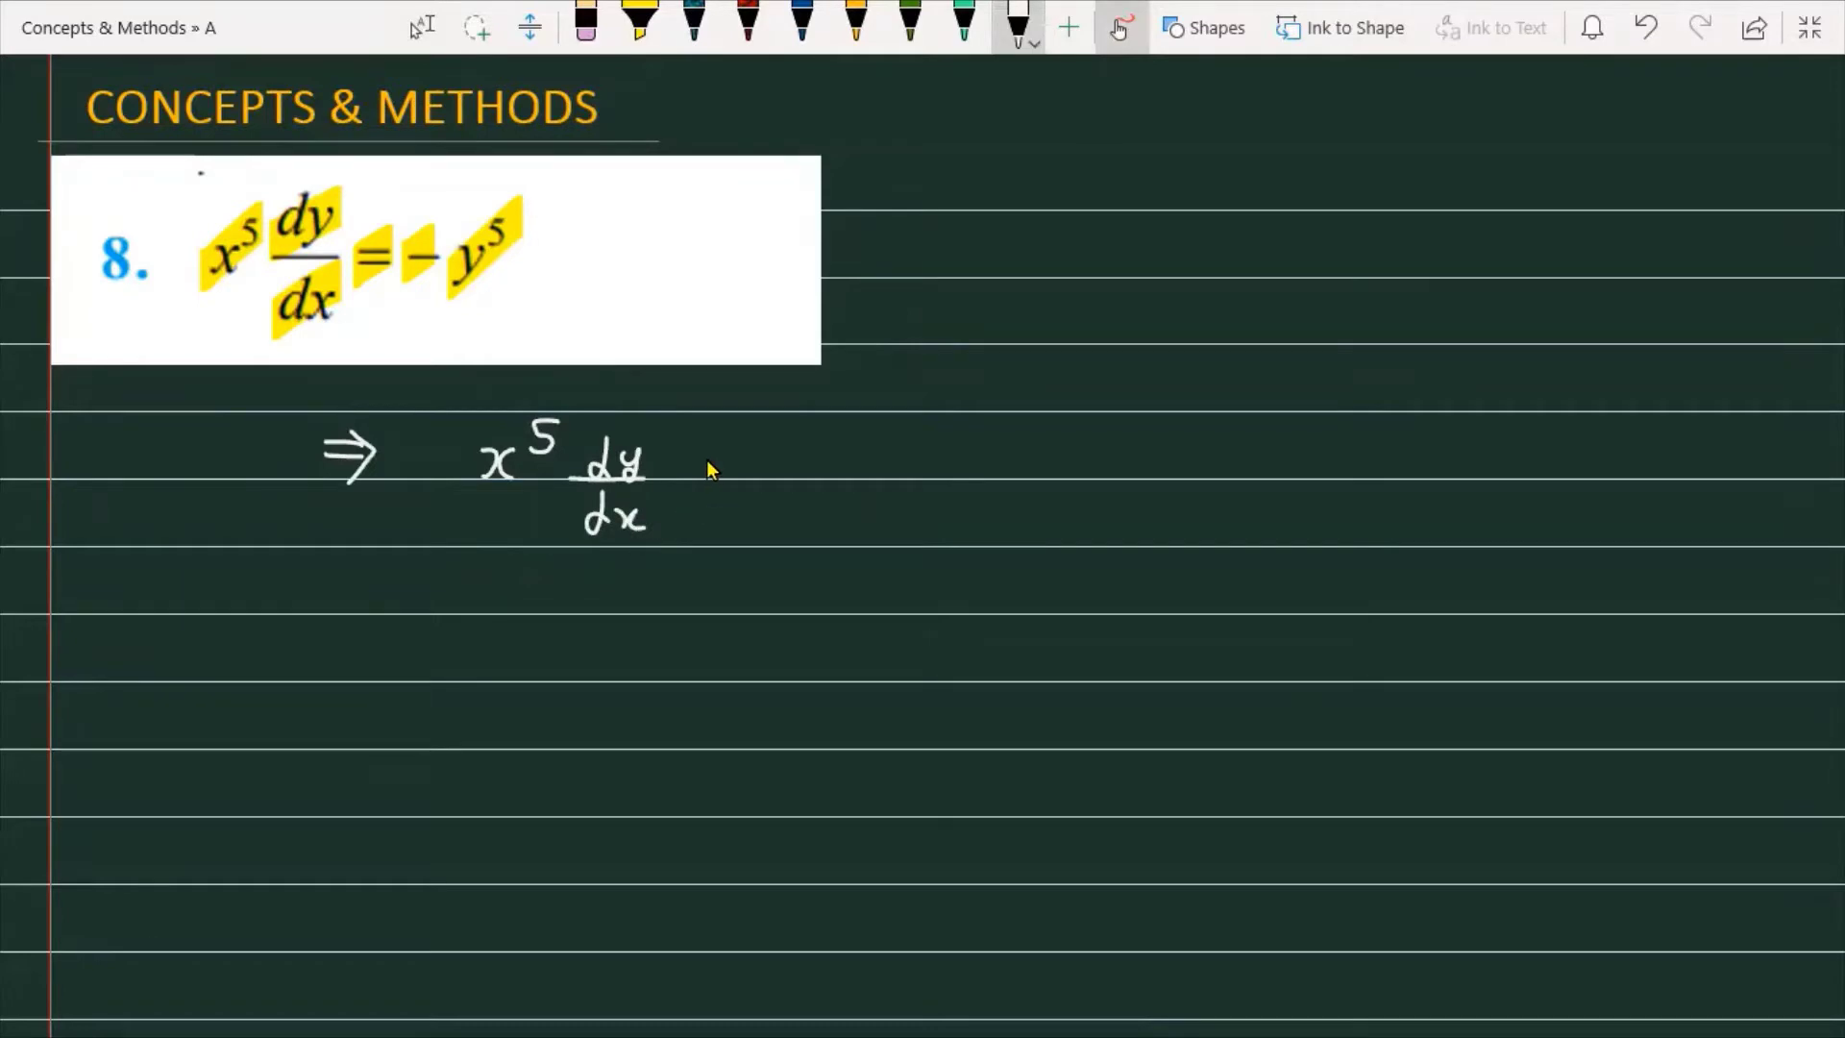
pyautogui.moveTo(708, 461); pyautogui.dragTo(855, 480)
pyautogui.moveTo(868, 457); pyautogui.dragTo(848, 513)
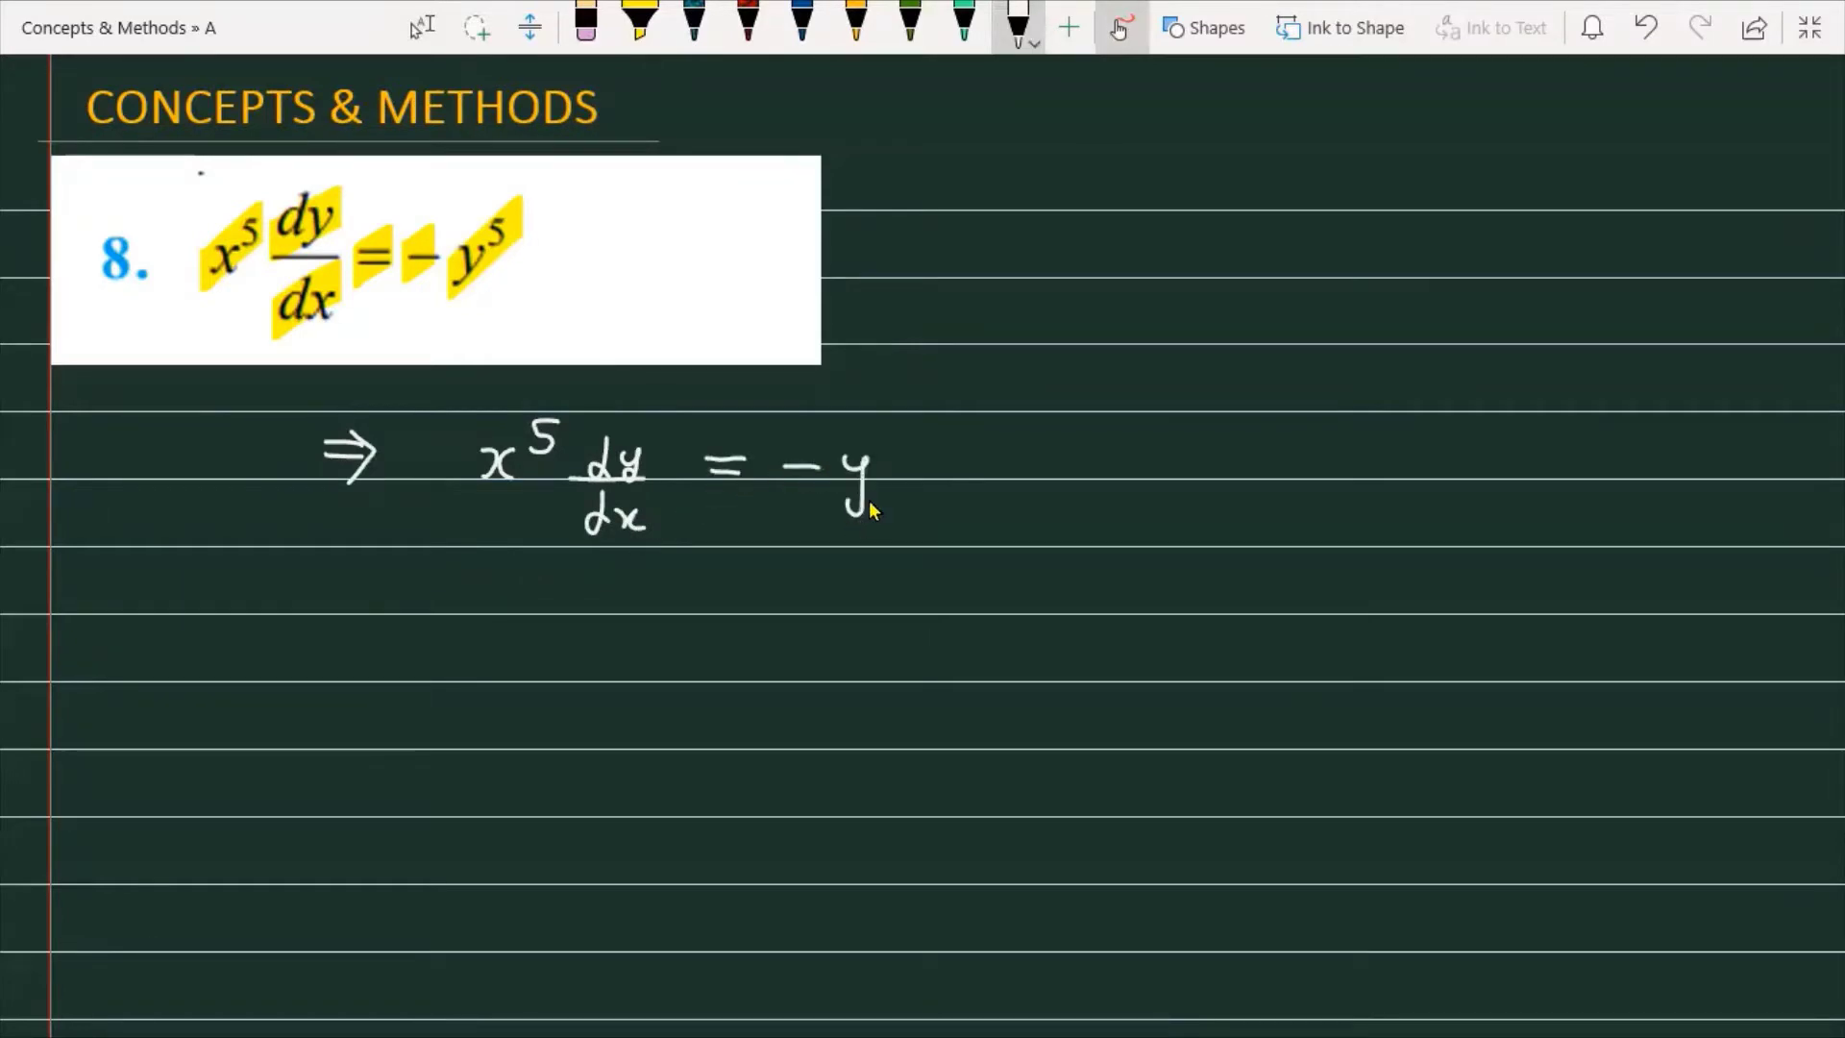
pyautogui.moveTo(902, 423)
pyautogui.mouseDown()
pyautogui.moveTo(900, 460)
pyautogui.moveTo(939, 417)
pyautogui.mouseUp()
pyautogui.moveTo(362, 620)
pyautogui.mouseDown()
pyautogui.moveTo(403, 625)
pyautogui.moveTo(392, 660)
pyautogui.mouseUp()
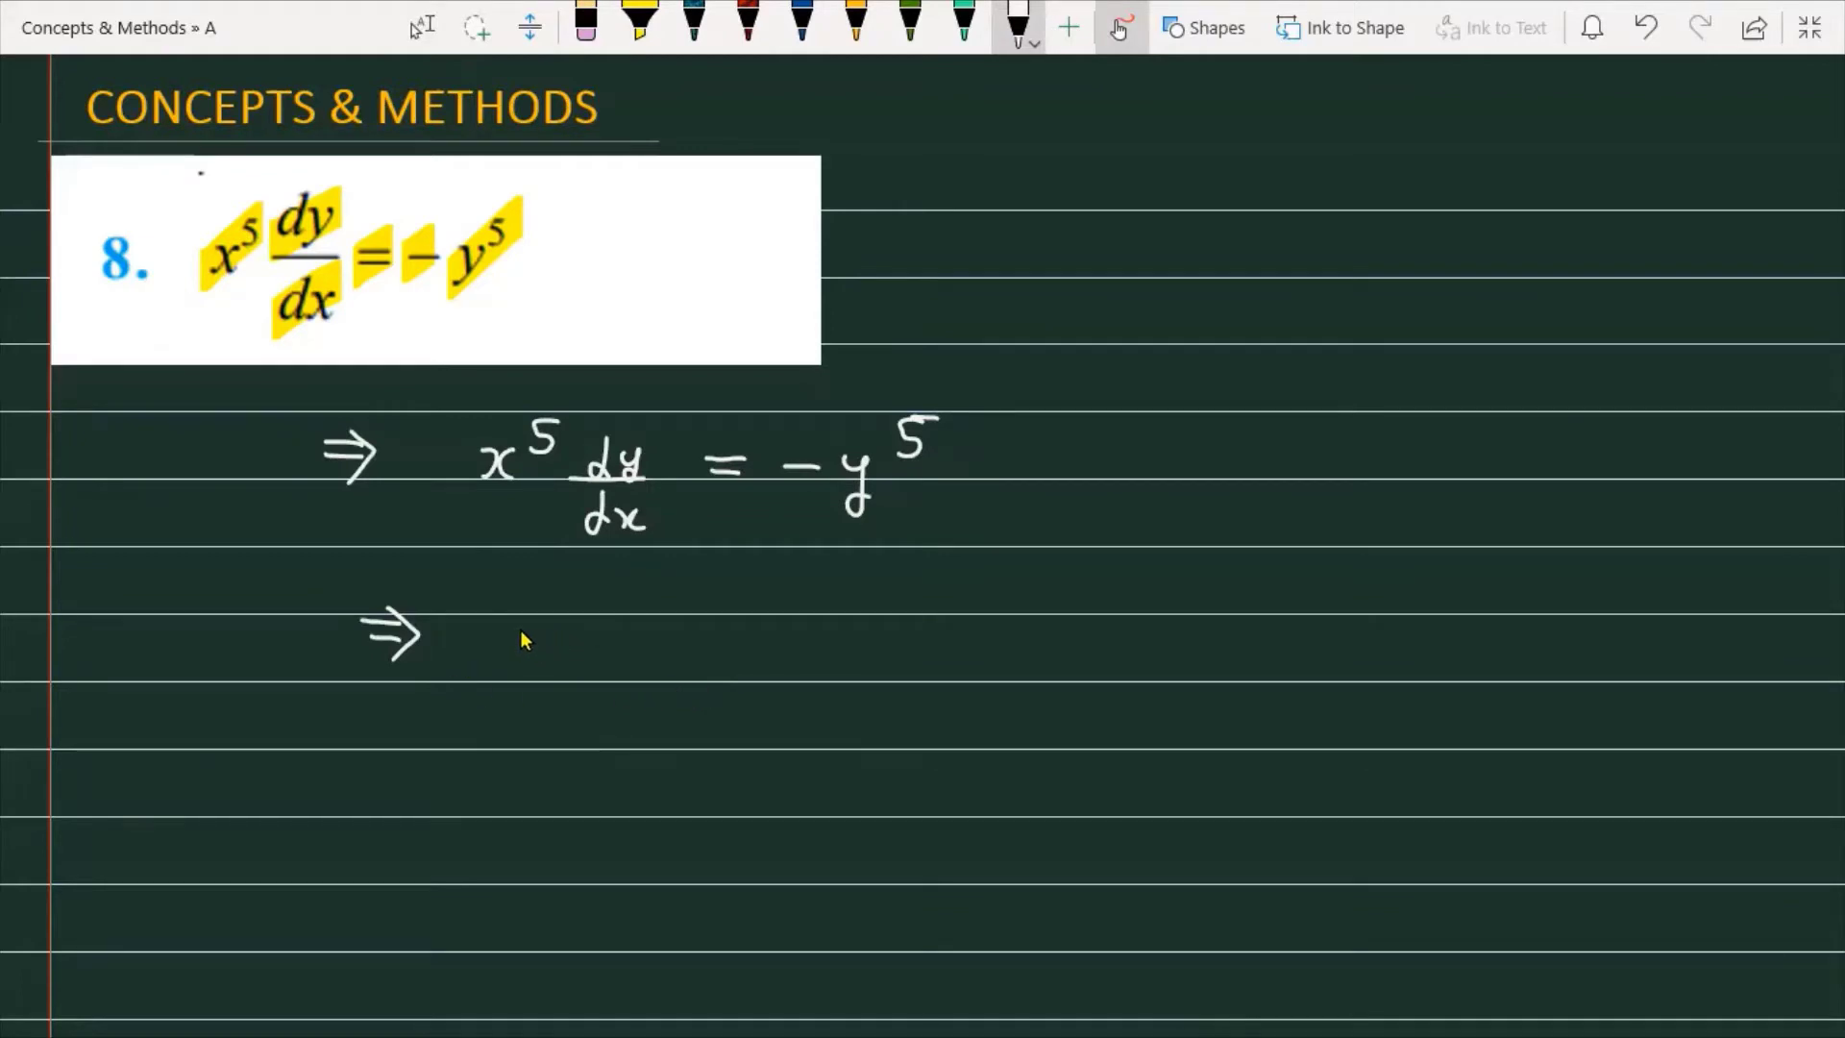
# Write x⁵ dy = −y⁵ dx after the arrow on the second line.
pyautogui.moveTo(522, 629)
pyautogui.mouseDown()
pyautogui.moveTo(557, 652)
pyautogui.moveTo(572, 617)
pyautogui.moveTo(565, 634)
pyautogui.moveTo(666, 642)
pyautogui.moveTo(659, 692)
pyautogui.mouseUp()
pyautogui.moveTo(722, 635); pyautogui.dragTo(757, 635)
pyautogui.moveTo(724, 651)
pyautogui.mouseDown()
pyautogui.moveTo(897, 646)
pyautogui.moveTo(879, 681)
pyautogui.mouseUp()
pyautogui.moveTo(937, 599)
pyautogui.mouseDown()
pyautogui.moveTo(918, 634)
pyautogui.moveTo(1022, 663)
pyautogui.mouseUp()
pyautogui.moveTo(1023, 636); pyautogui.dragTo(1003, 663)
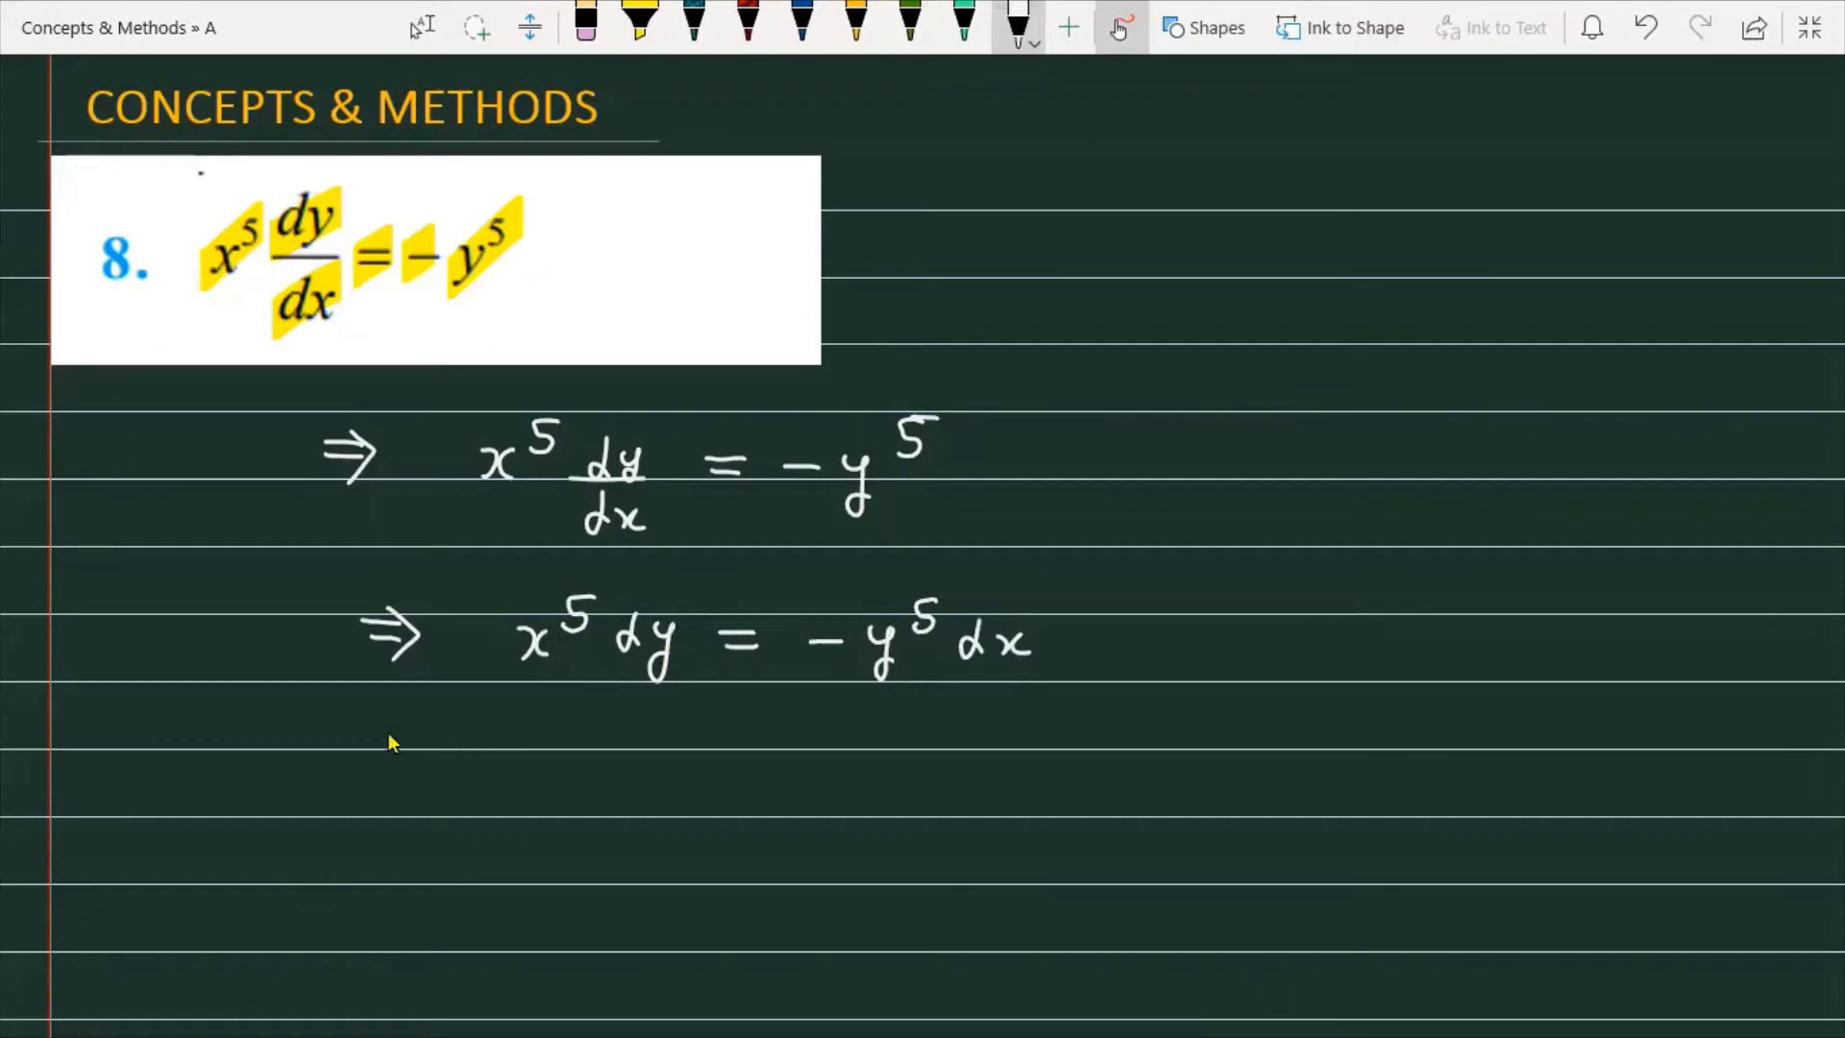
# Write ⇒ dy/(−y⁵) = dx/x⁵ on the third line.
pyautogui.moveTo(382, 721)
pyautogui.mouseDown()
pyautogui.moveTo(438, 723)
pyautogui.moveTo(440, 740)
pyautogui.mouseUp()
pyautogui.moveTo(423, 706); pyautogui.dragTo(429, 758)
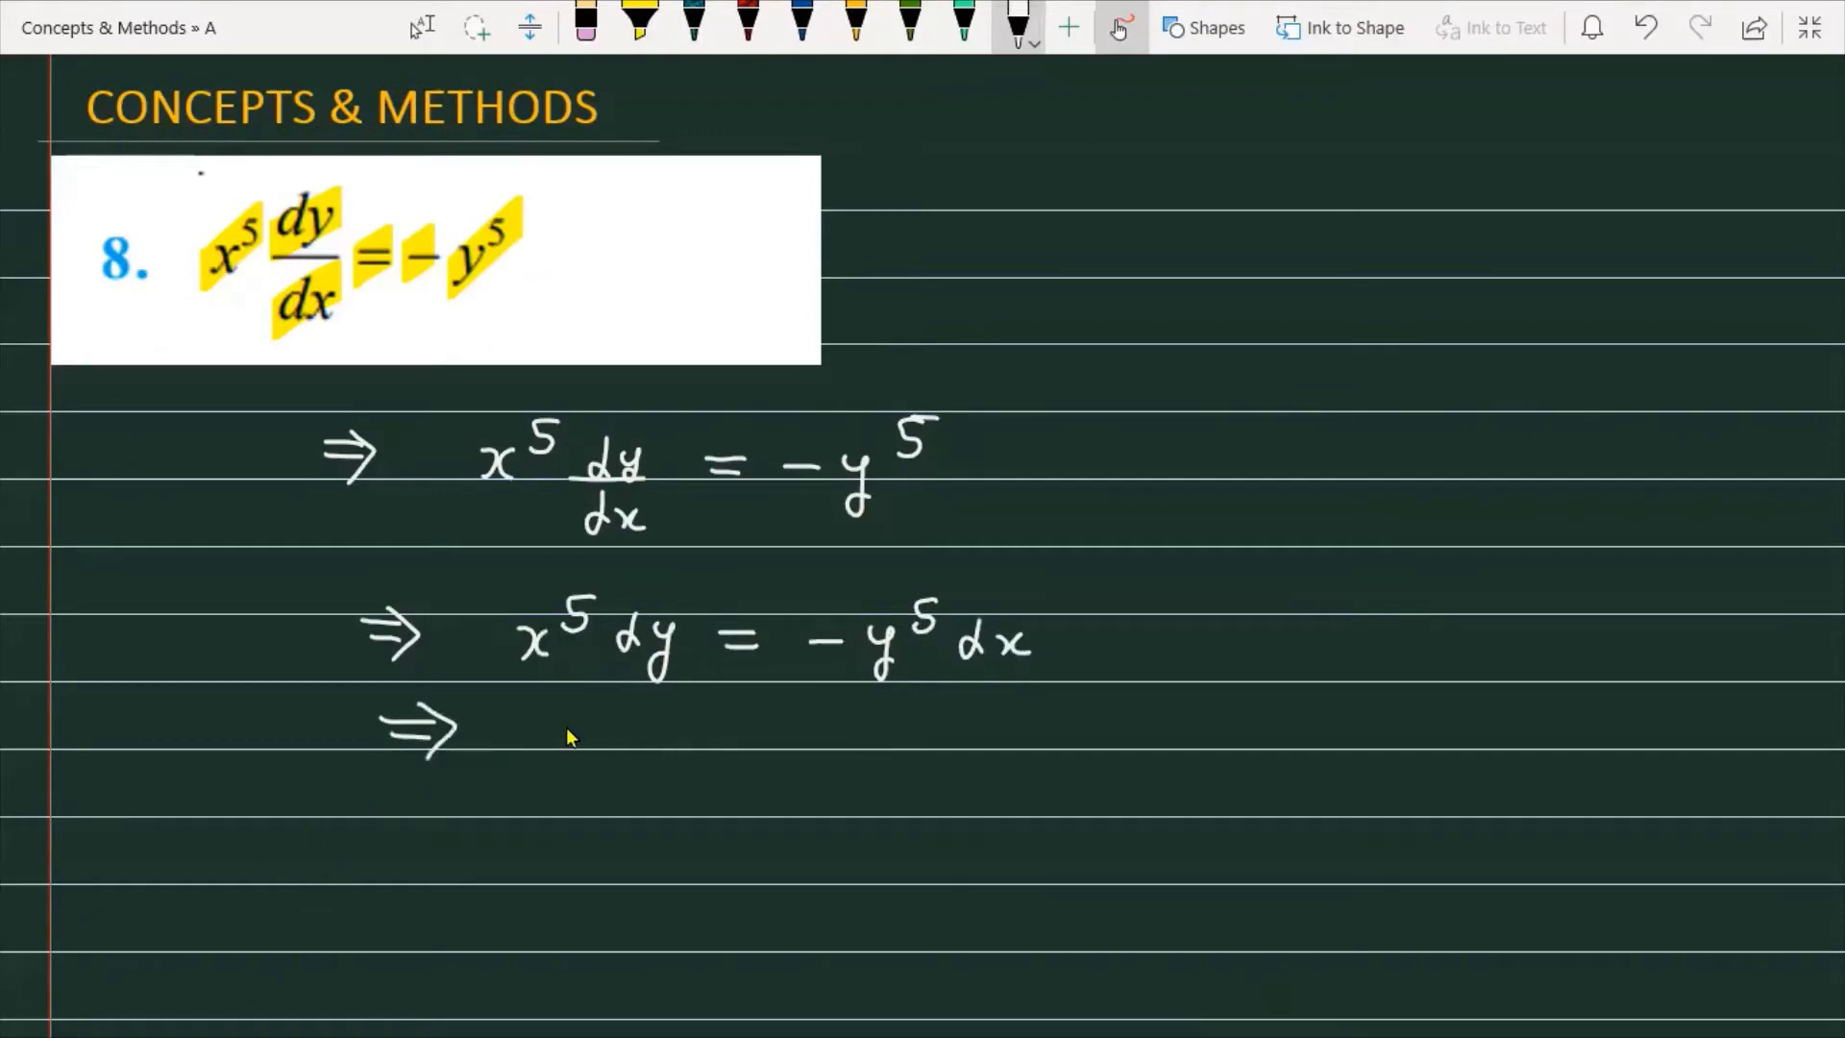
pyautogui.moveTo(606, 704); pyautogui.dragTo(603, 749)
pyautogui.moveTo(629, 719)
pyautogui.mouseDown()
pyautogui.moveTo(588, 754)
pyautogui.moveTo(670, 748)
pyautogui.mouseUp()
pyautogui.moveTo(550, 787)
pyautogui.mouseDown()
pyautogui.moveTo(630, 800)
pyautogui.moveTo(629, 824)
pyautogui.mouseUp()
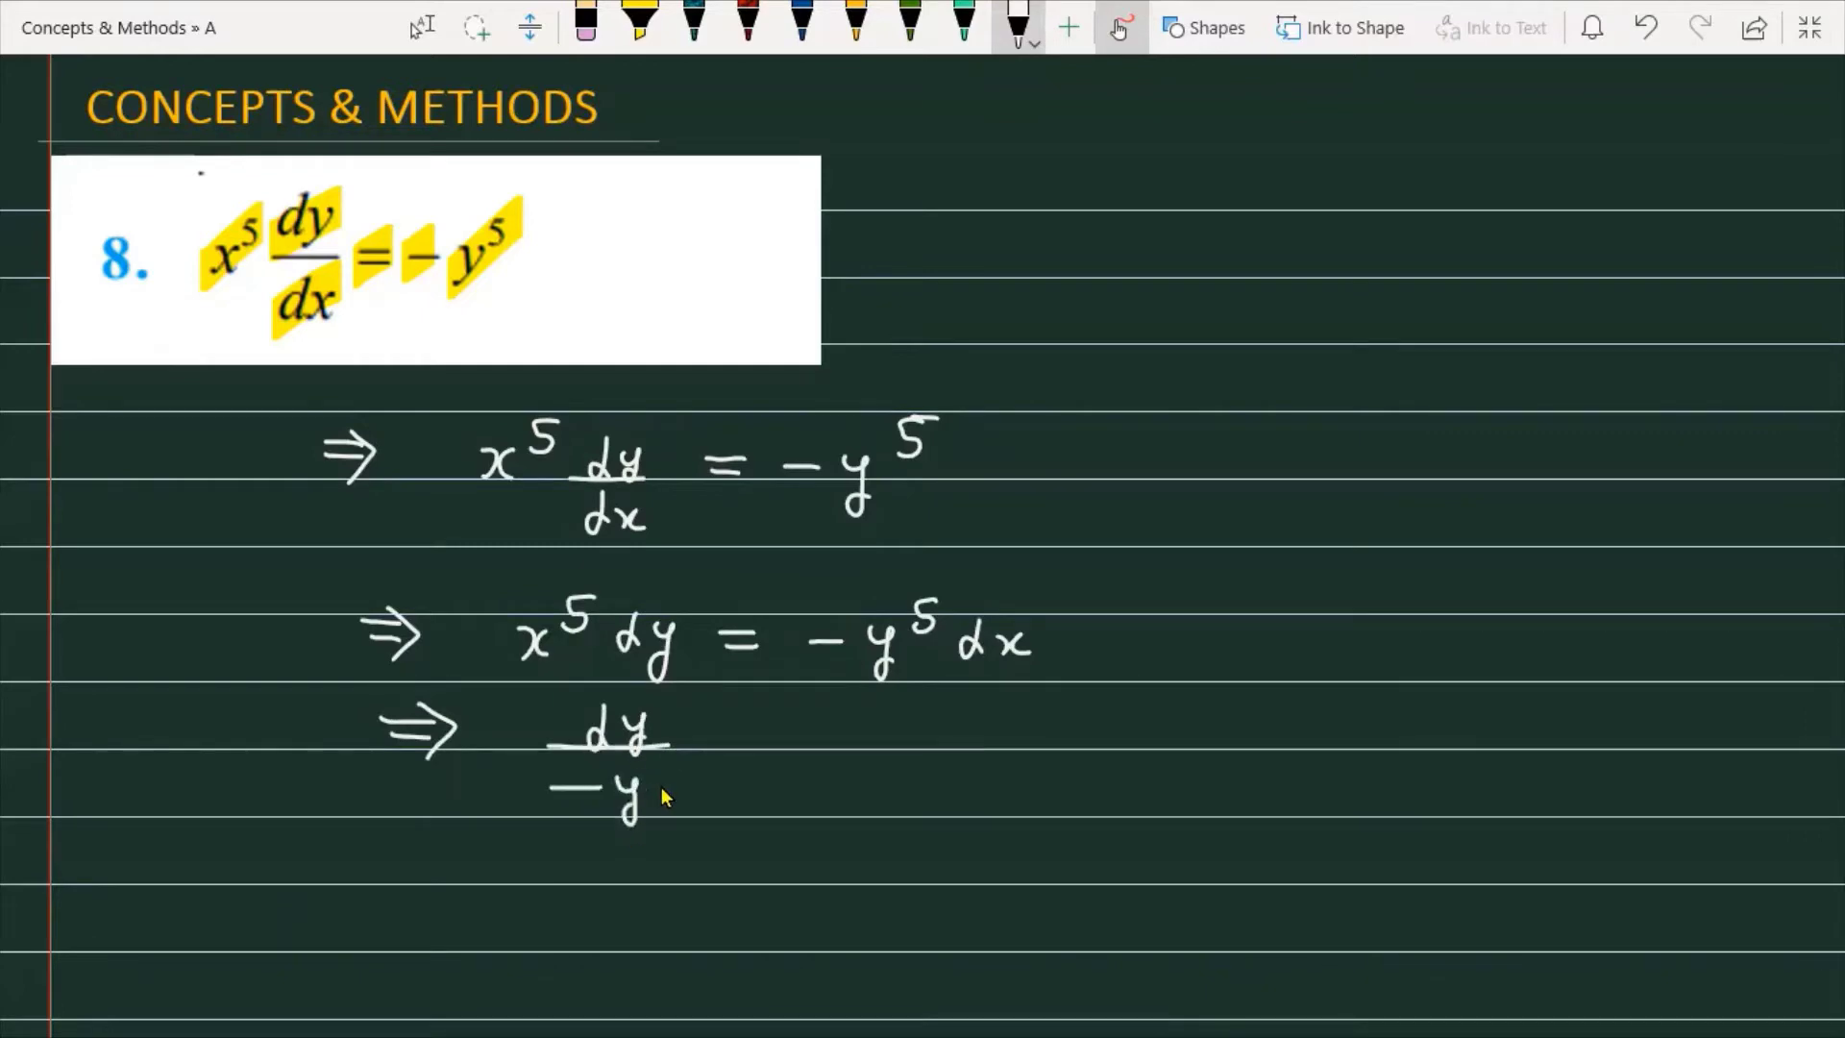
pyautogui.moveTo(688, 765); pyautogui.dragTo(670, 798)
pyautogui.moveTo(762, 723); pyautogui.dragTo(950, 745)
pyautogui.moveTo(954, 723)
pyautogui.mouseDown()
pyautogui.moveTo(927, 748)
pyautogui.moveTo(978, 744)
pyautogui.moveTo(913, 808)
pyautogui.moveTo(952, 800)
pyautogui.mouseUp()
pyautogui.click(970, 768)
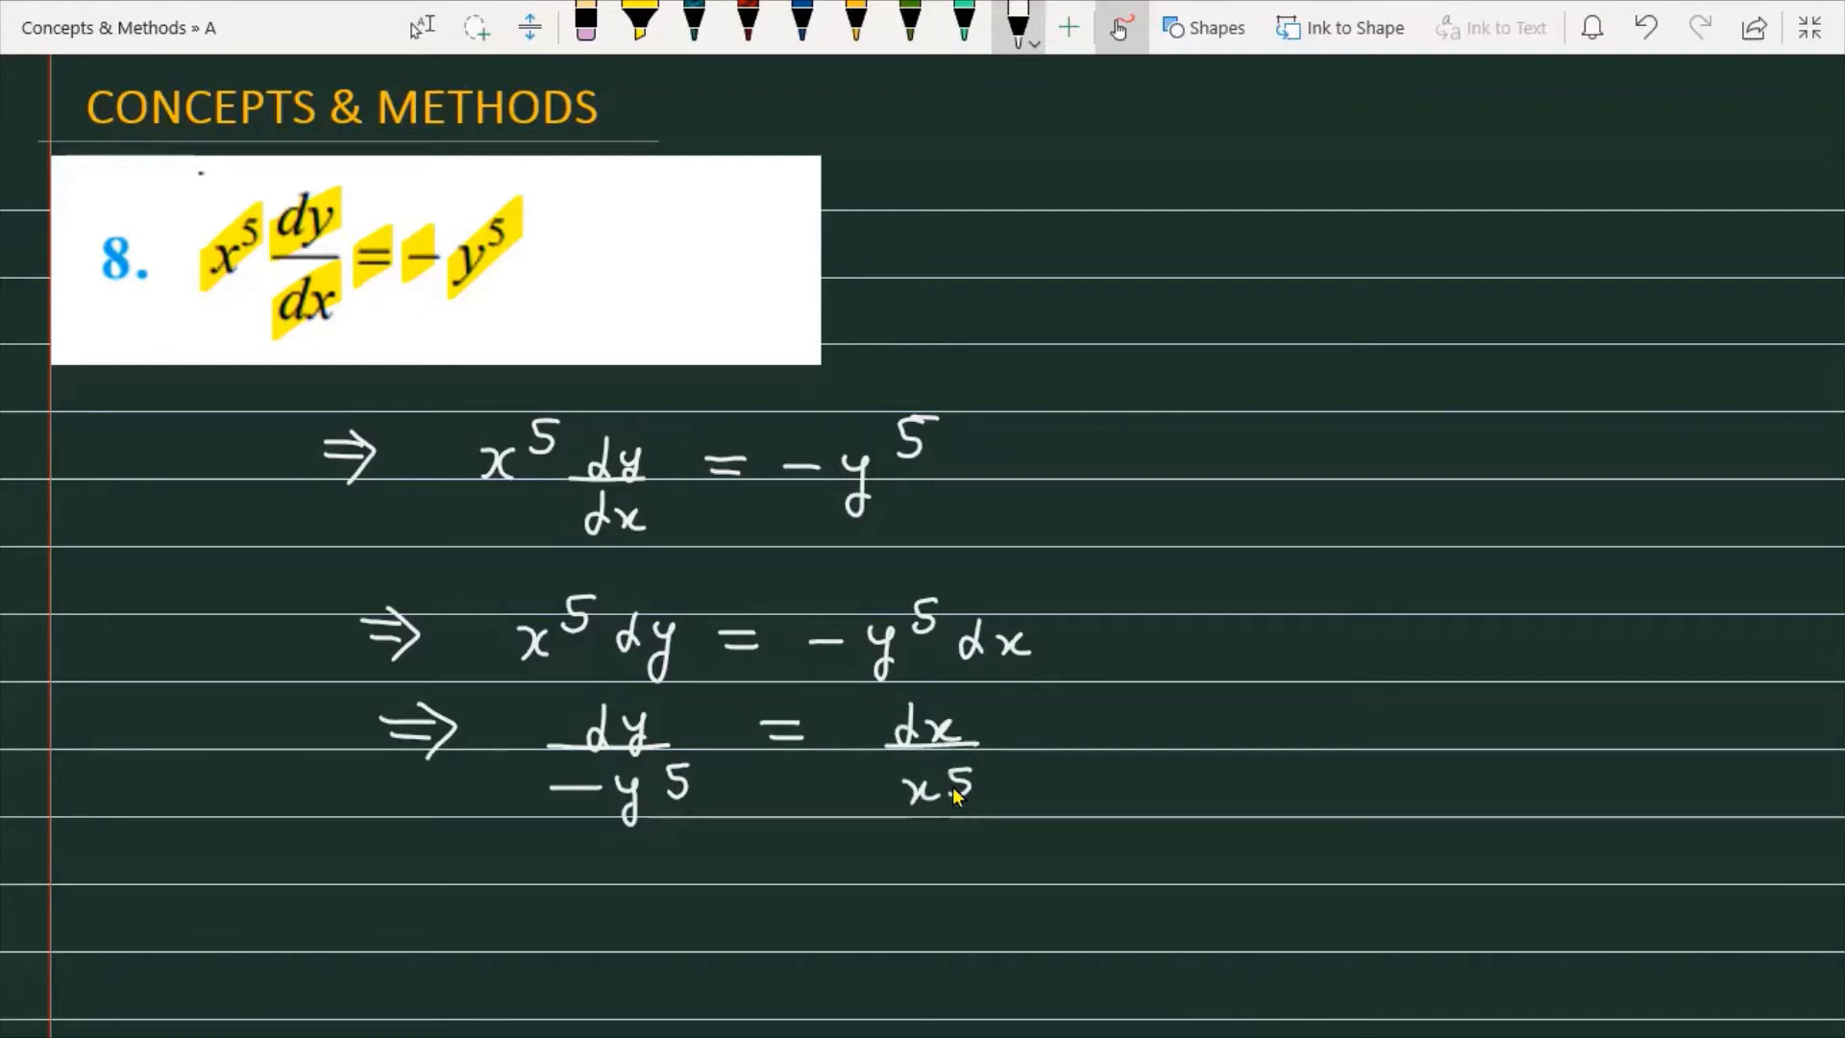
pyautogui.scroll(-3, 1111, 572)
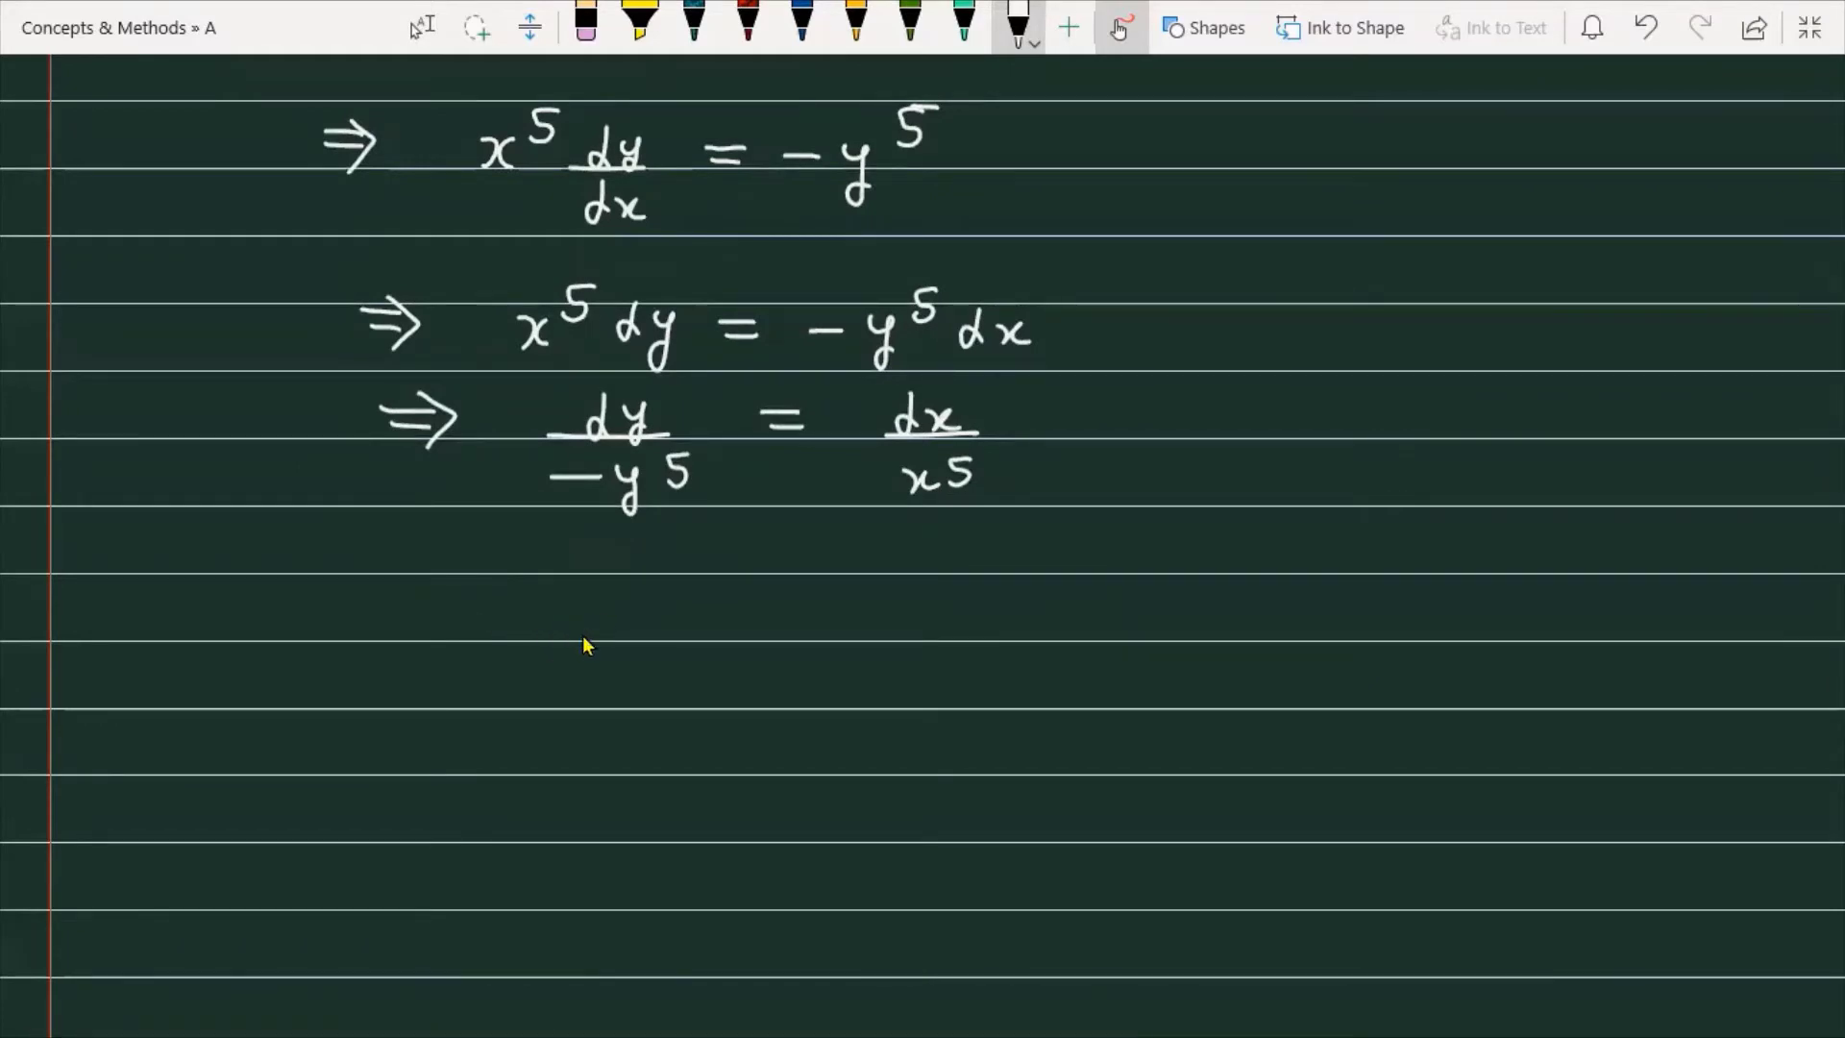
# Write the integral line −∫dy/y⁵ = ∫dx/x⁵ + c.
pyautogui.moveTo(473, 610)
pyautogui.mouseDown()
pyautogui.moveTo(556, 629)
pyautogui.moveTo(549, 716)
pyautogui.moveTo(535, 709)
pyautogui.mouseUp()
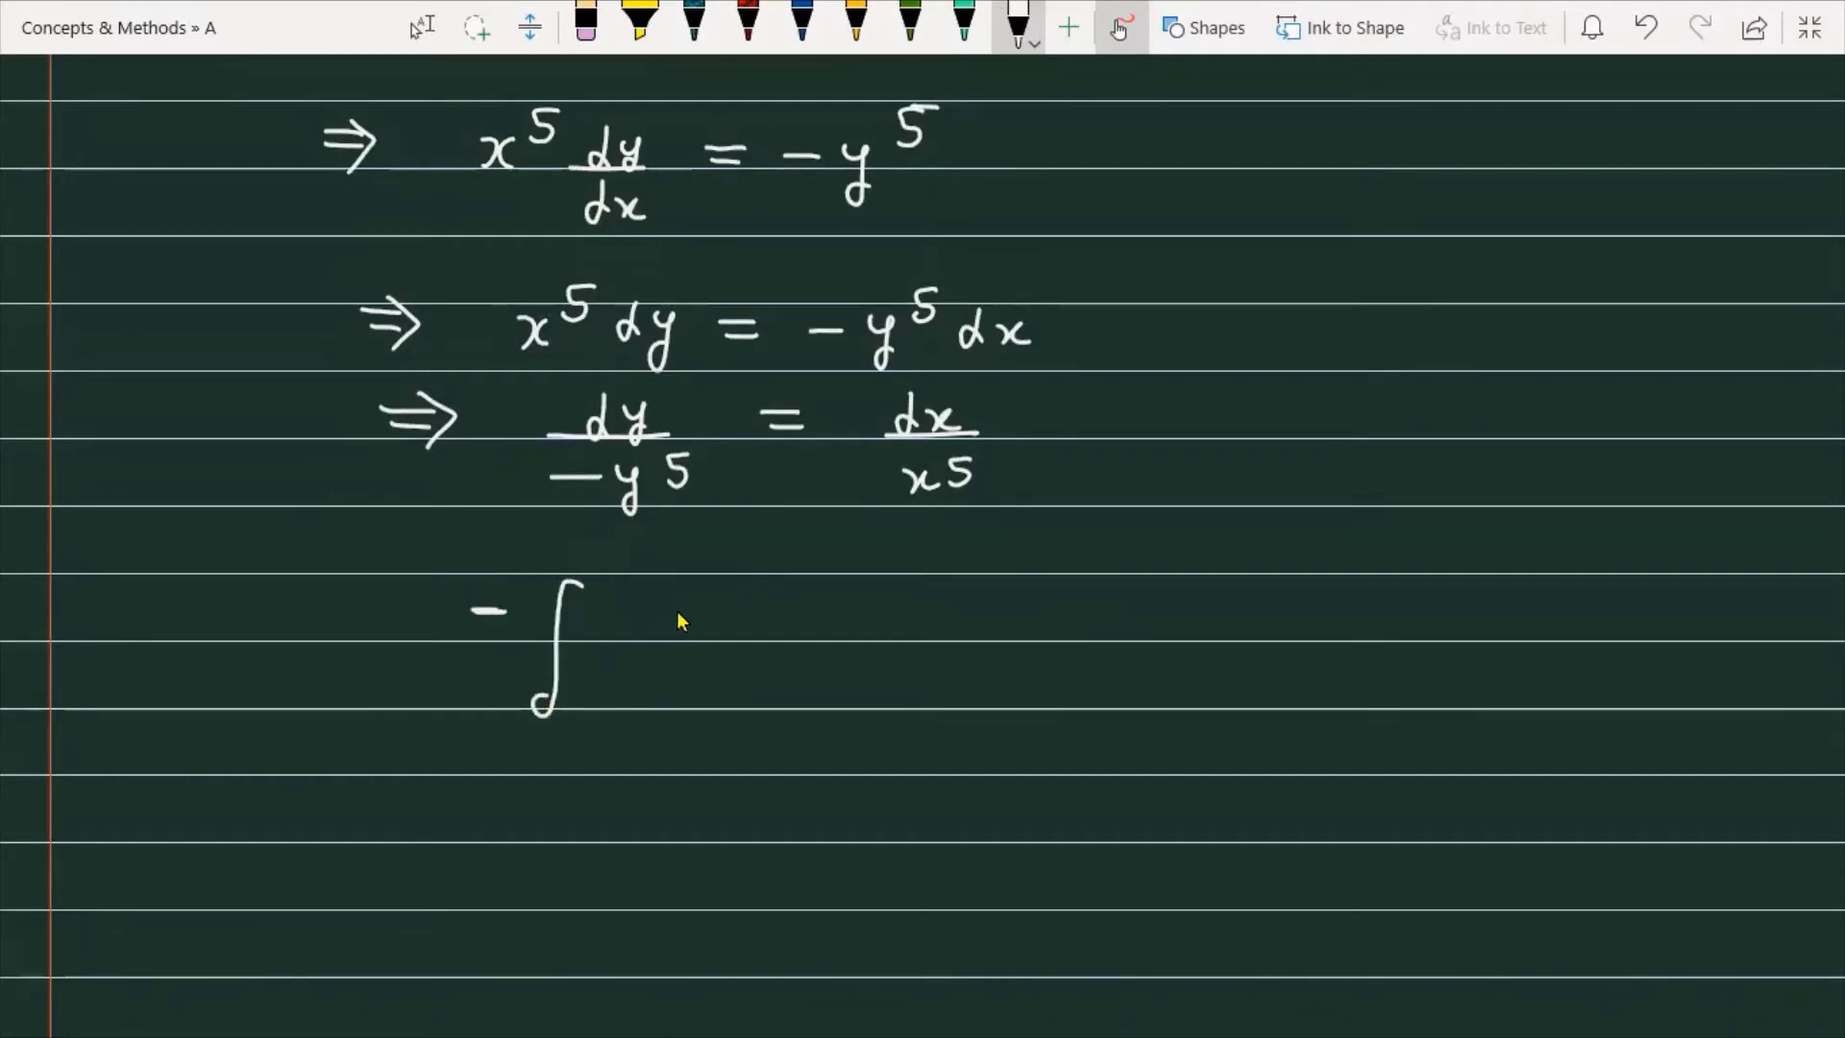
pyautogui.moveTo(690, 615)
pyautogui.mouseDown()
pyautogui.moveTo(689, 655)
pyautogui.moveTo(743, 642)
pyautogui.moveTo(684, 721)
pyautogui.mouseUp()
pyautogui.moveTo(723, 660); pyautogui.dragTo(720, 692)
pyautogui.moveTo(723, 660); pyautogui.dragTo(846, 630)
pyautogui.moveTo(937, 592)
pyautogui.mouseDown()
pyautogui.moveTo(915, 697)
pyautogui.moveTo(889, 713)
pyautogui.mouseUp()
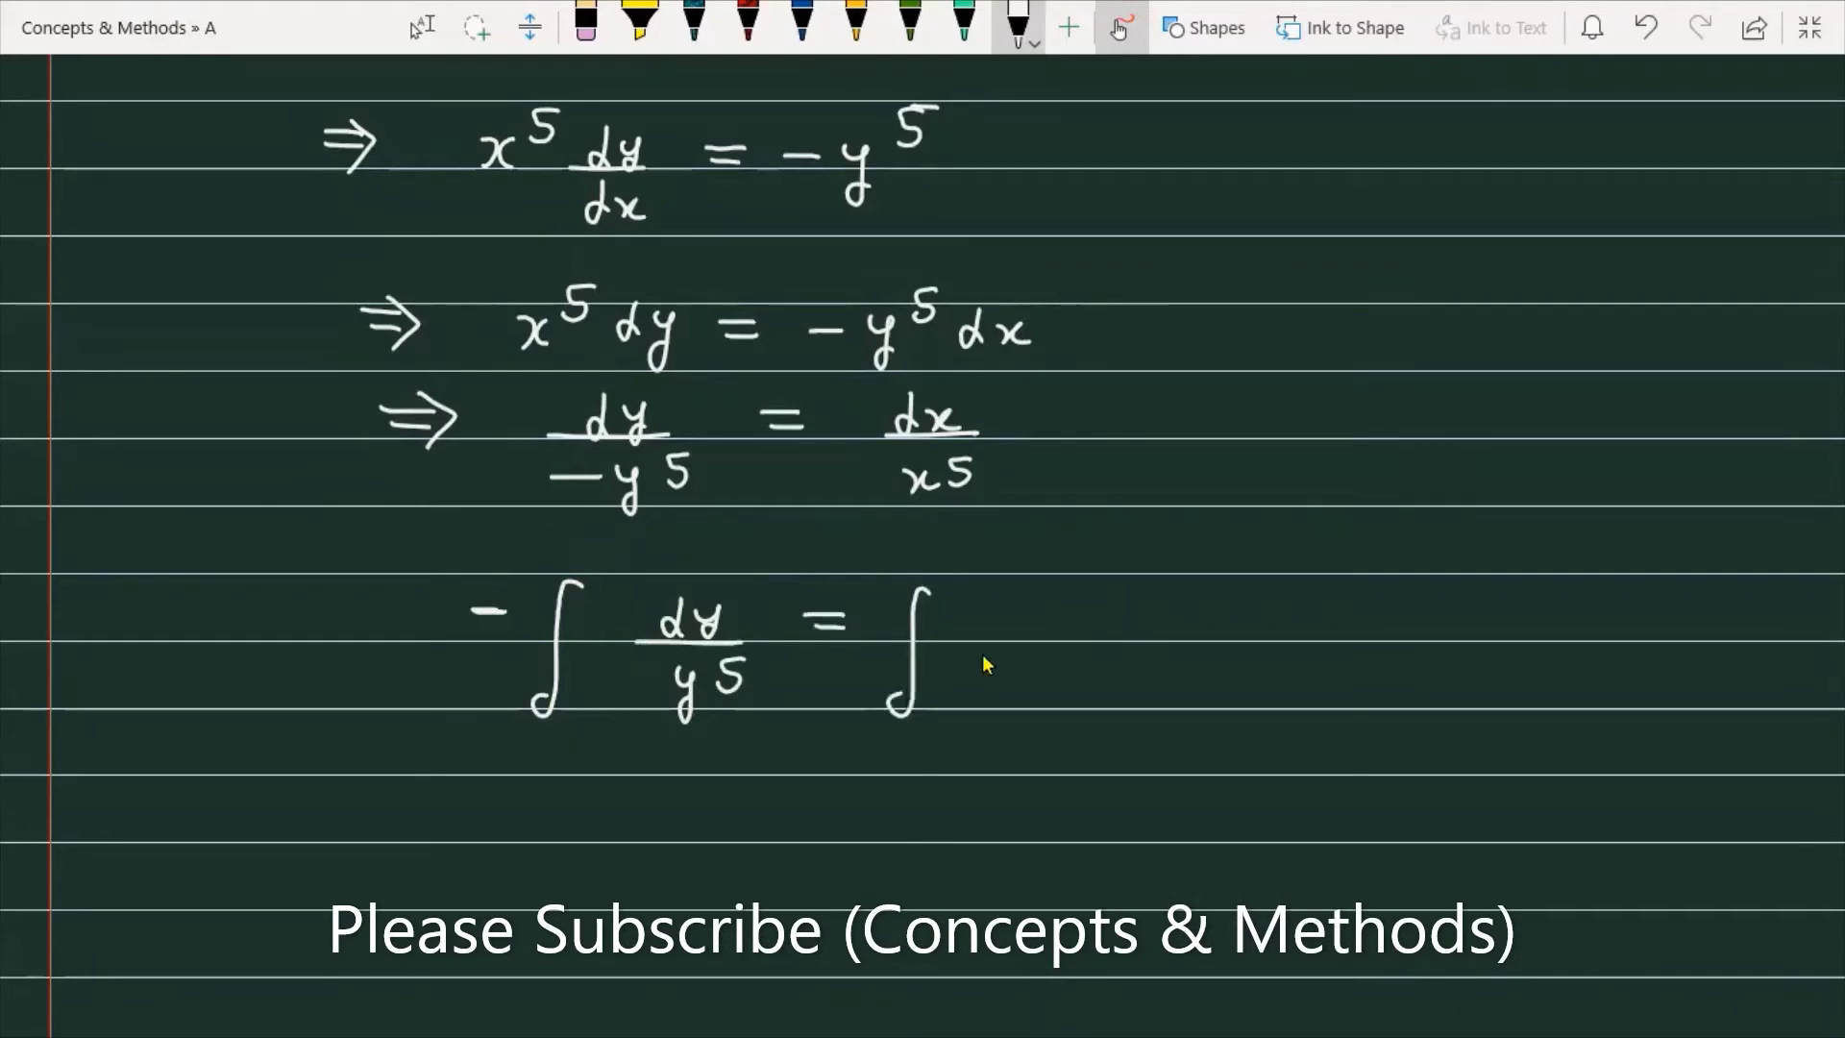
pyautogui.moveTo(1000, 623)
pyautogui.mouseDown()
pyautogui.moveTo(990, 636)
pyautogui.moveTo(1009, 601)
pyautogui.mouseUp()
pyautogui.moveTo(1021, 623)
pyautogui.mouseDown()
pyautogui.moveTo(1038, 639)
pyautogui.moveTo(1022, 642)
pyautogui.moveTo(1073, 645)
pyautogui.moveTo(1023, 698)
pyautogui.moveTo(996, 698)
pyautogui.mouseUp()
pyautogui.moveTo(1044, 671); pyautogui.dragTo(1058, 684)
pyautogui.moveTo(1147, 613)
pyautogui.mouseDown()
pyautogui.moveTo(1147, 642)
pyautogui.moveTo(1167, 629)
pyautogui.mouseUp()
pyautogui.moveTo(1213, 617)
pyautogui.mouseDown()
pyautogui.moveTo(1195, 626)
pyautogui.moveTo(1213, 642)
pyautogui.mouseUp()
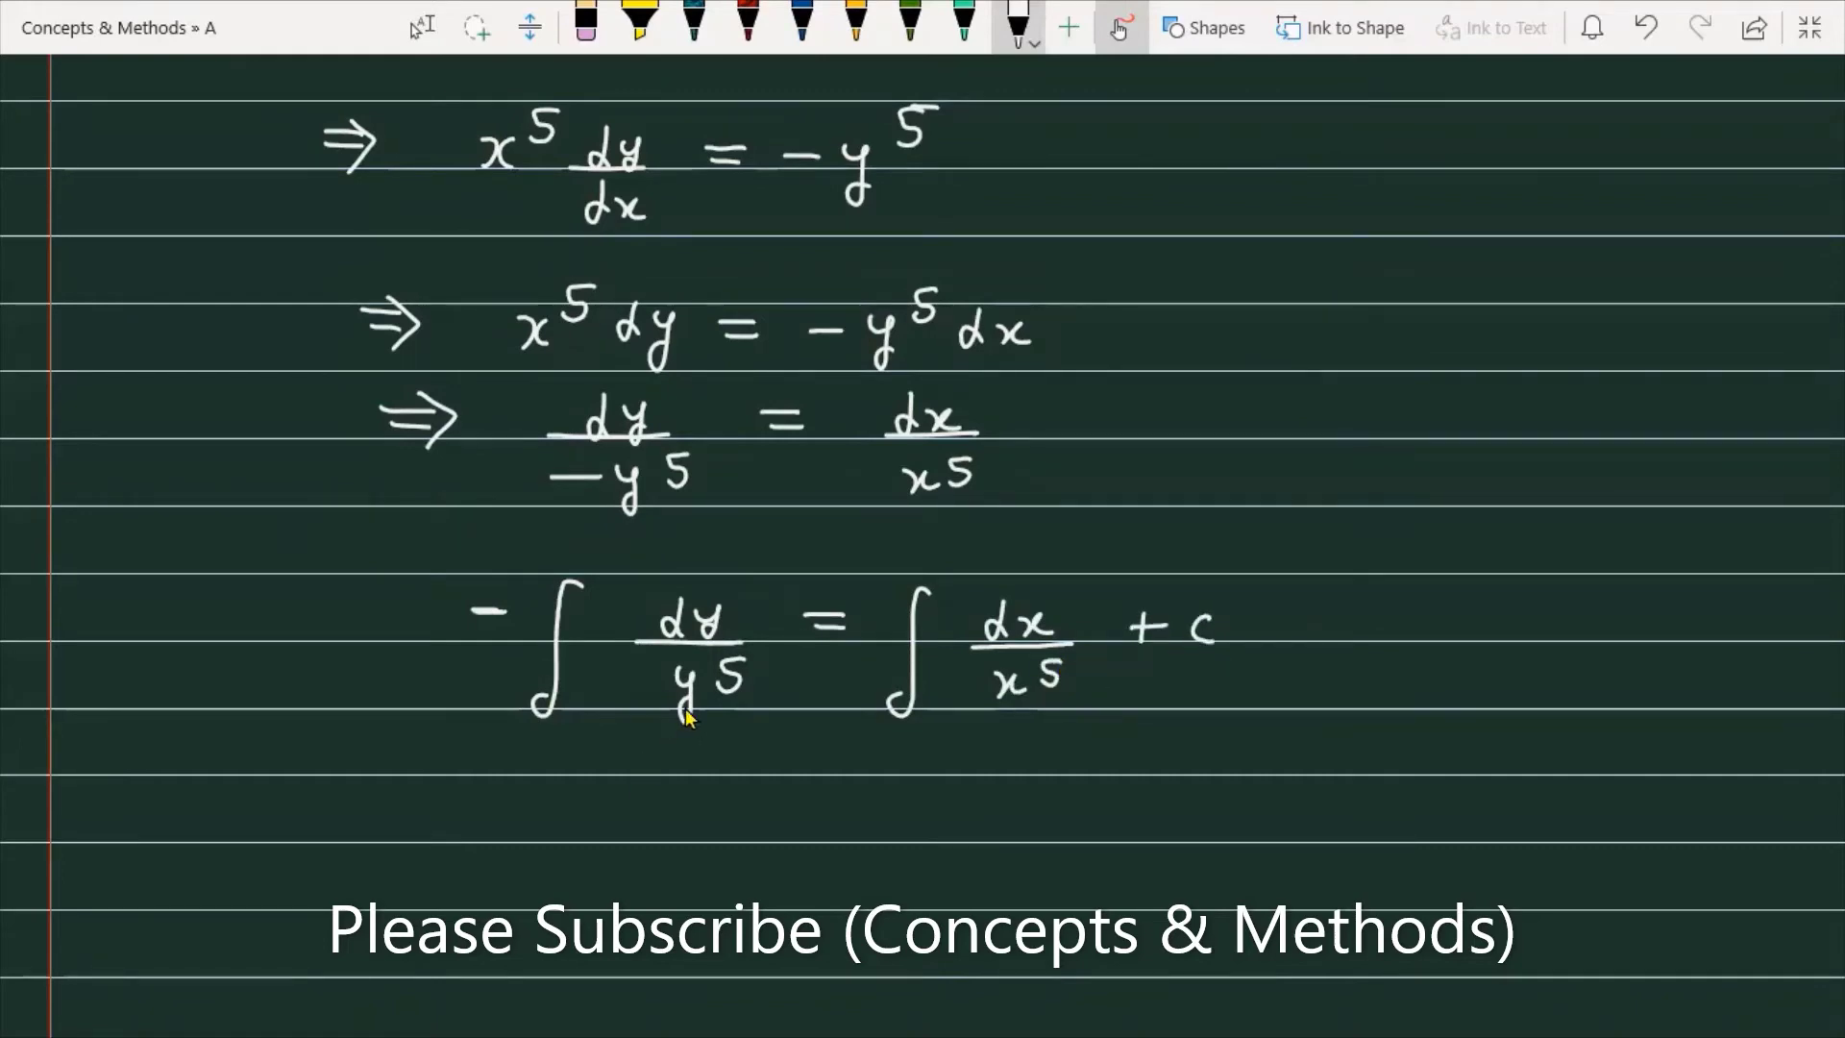
# Write the rewrite = −∫y⁻⁵ dy = ∫x⁻⁵ dx + c on the next line.
pyautogui.scroll(-3, 716, 694)
pyautogui.moveTo(436, 499); pyautogui.dragTo(469, 500)
pyautogui.moveTo(437, 514); pyautogui.dragTo(574, 504)
pyautogui.moveTo(620, 567); pyautogui.dragTo(590, 590)
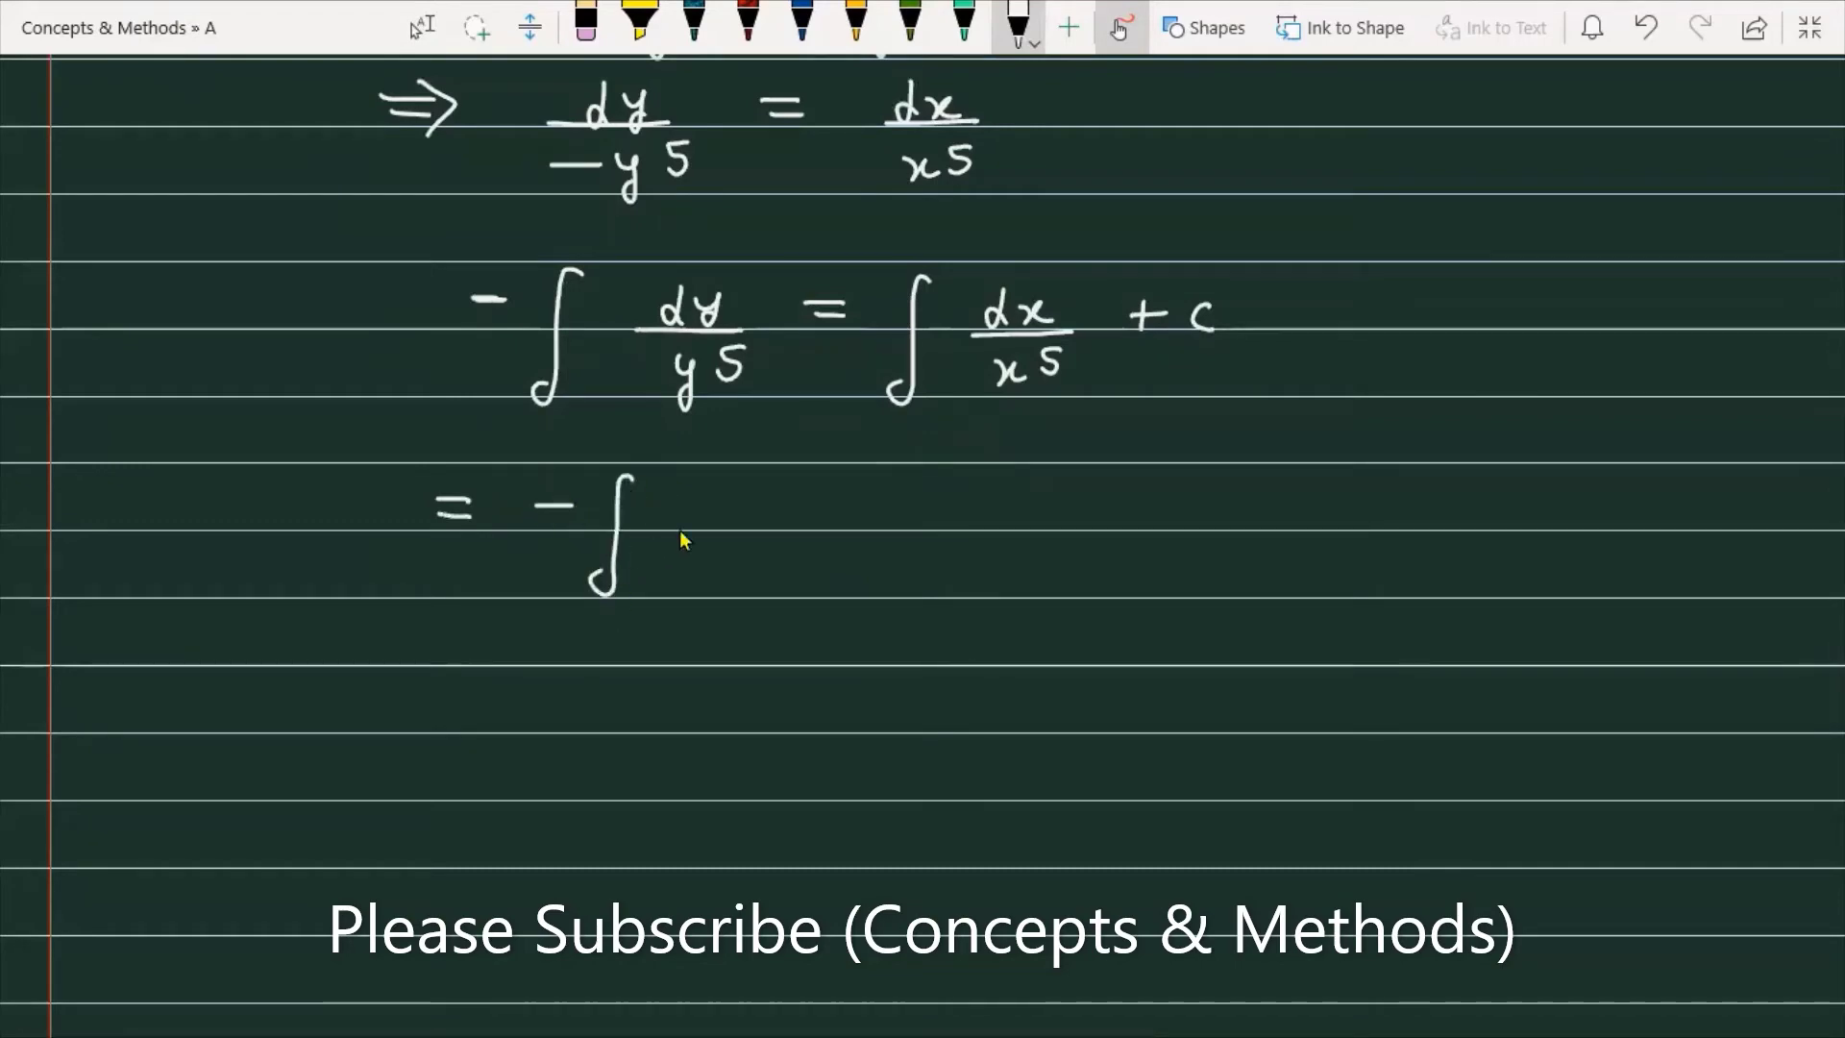
pyautogui.moveTo(673, 504)
pyautogui.mouseDown()
pyautogui.moveTo(700, 503)
pyautogui.moveTo(679, 565)
pyautogui.mouseUp()
pyautogui.moveTo(762, 490)
pyautogui.mouseDown()
pyautogui.moveTo(748, 514)
pyautogui.moveTo(813, 529)
pyautogui.moveTo(794, 534)
pyautogui.mouseUp()
pyautogui.moveTo(827, 508)
pyautogui.mouseDown()
pyautogui.moveTo(851, 509)
pyautogui.moveTo(834, 560)
pyautogui.moveTo(919, 510)
pyautogui.mouseUp()
pyautogui.moveTo(892, 523)
pyautogui.mouseDown()
pyautogui.moveTo(981, 560)
pyautogui.moveTo(957, 591)
pyautogui.mouseUp()
pyautogui.moveTo(1022, 510); pyautogui.dragTo(1046, 534)
pyautogui.moveTo(1056, 507)
pyautogui.mouseDown()
pyautogui.moveTo(1024, 537)
pyautogui.moveTo(1088, 492)
pyautogui.moveTo(1099, 525)
pyautogui.mouseUp()
pyautogui.moveTo(1105, 484); pyautogui.dragTo(1123, 481)
pyautogui.moveTo(1161, 514)
pyautogui.mouseDown()
pyautogui.moveTo(1148, 529)
pyautogui.moveTo(1167, 490)
pyautogui.moveTo(1194, 531)
pyautogui.mouseUp()
pyautogui.moveTo(1195, 510)
pyautogui.mouseDown()
pyautogui.moveTo(1174, 532)
pyautogui.moveTo(1249, 533)
pyautogui.mouseUp()
pyautogui.moveTo(1235, 519); pyautogui.dragTo(1330, 533)
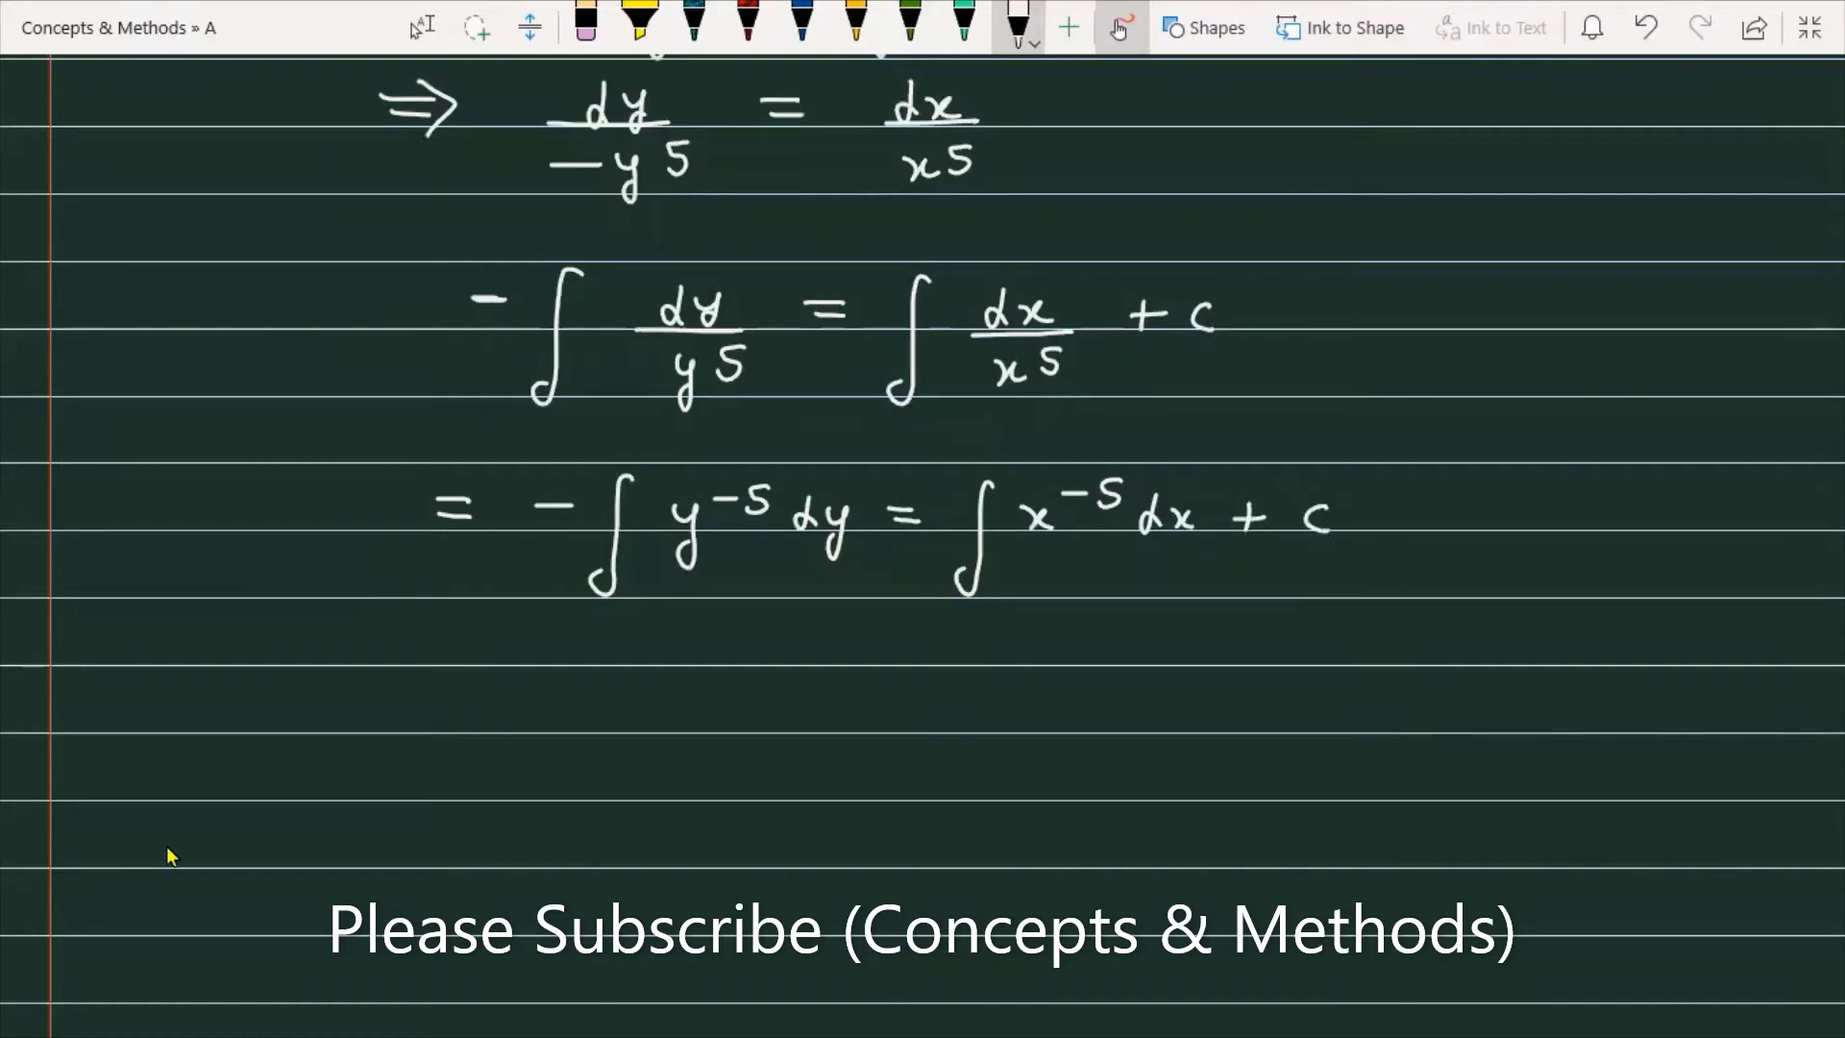
# Write the power rule ∫xⁿdx = xⁿ⁺¹/(n+1) + c.
pyautogui.moveTo(689, 649)
pyautogui.mouseDown()
pyautogui.moveTo(673, 740)
pyautogui.moveTo(635, 781)
pyautogui.mouseUp()
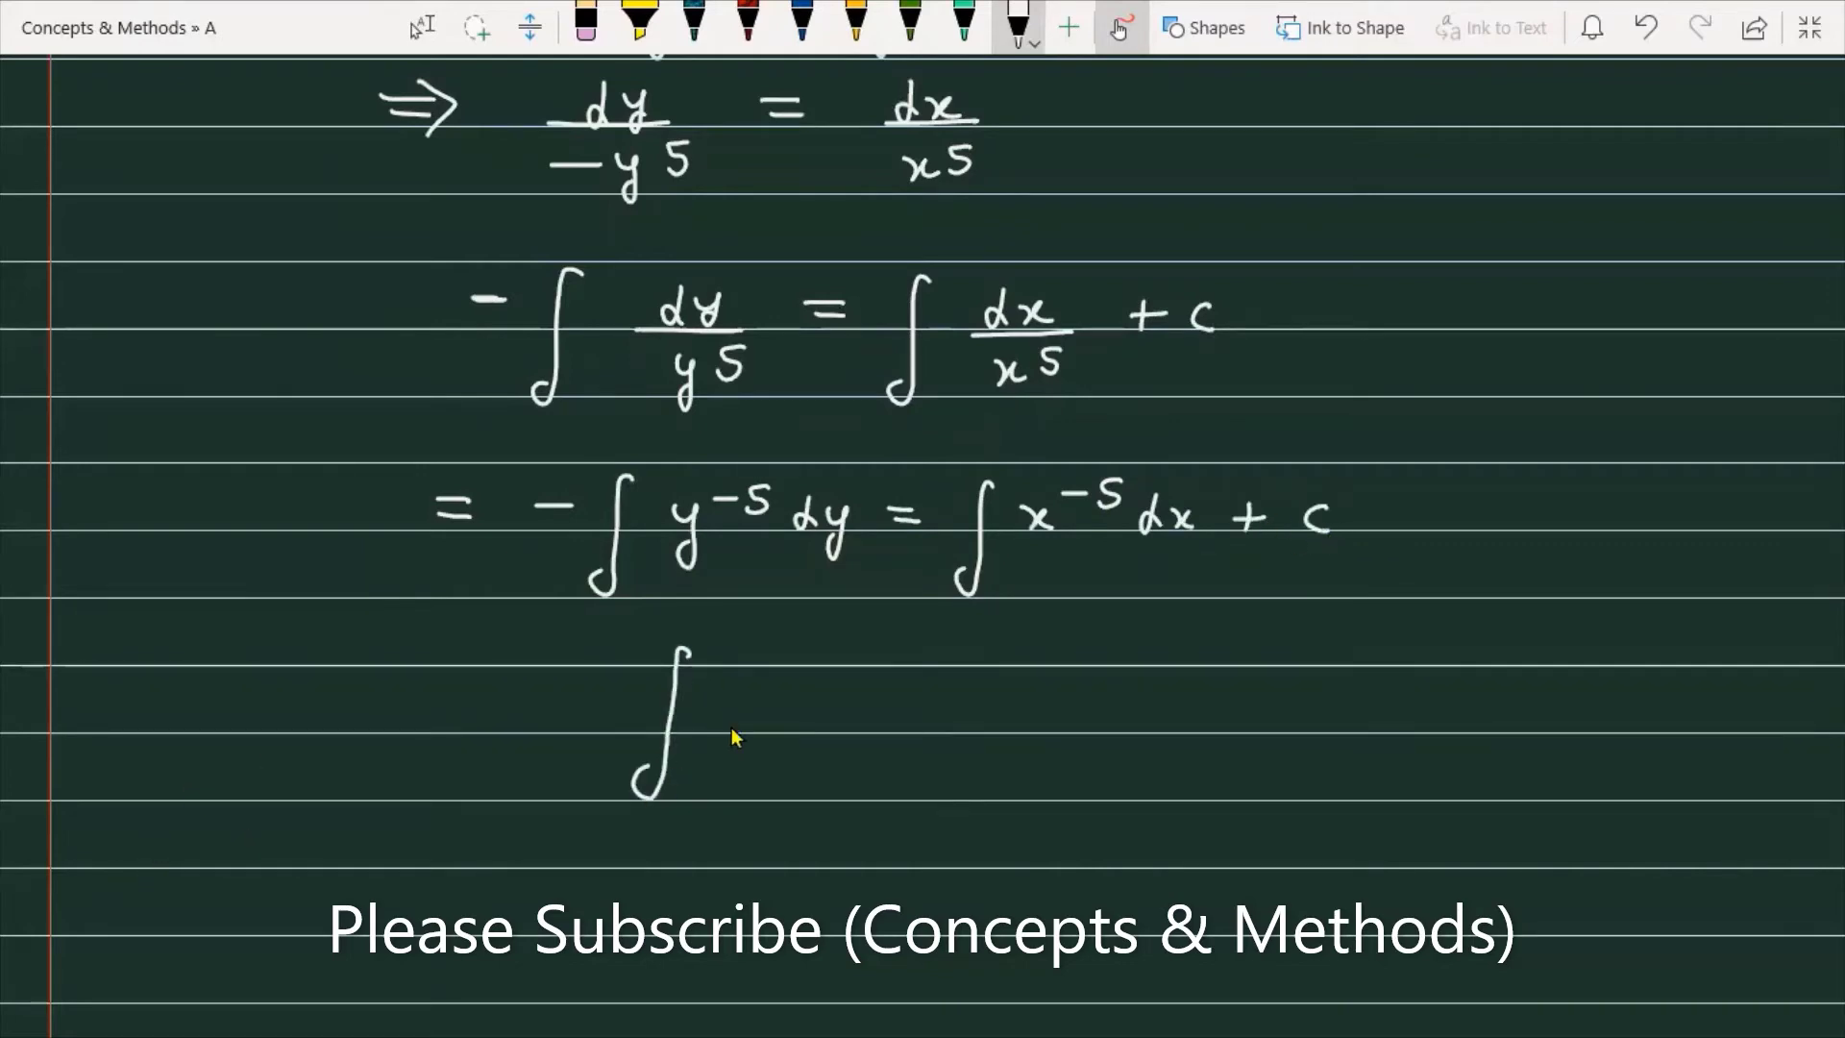
pyautogui.moveTo(714, 704); pyautogui.dragTo(740, 731)
pyautogui.moveTo(740, 705)
pyautogui.mouseDown()
pyautogui.moveTo(713, 731)
pyautogui.moveTo(775, 686)
pyautogui.moveTo(807, 730)
pyautogui.mouseUp()
pyautogui.moveTo(833, 694)
pyautogui.mouseDown()
pyautogui.moveTo(836, 730)
pyautogui.moveTo(861, 730)
pyautogui.mouseUp()
pyautogui.moveTo(859, 709)
pyautogui.mouseDown()
pyautogui.moveTo(834, 732)
pyautogui.moveTo(946, 709)
pyautogui.mouseUp()
pyautogui.moveTo(917, 731)
pyautogui.mouseDown()
pyautogui.moveTo(1059, 732)
pyautogui.moveTo(1036, 735)
pyautogui.mouseUp()
pyautogui.moveTo(1082, 684); pyautogui.dragTo(1140, 682)
pyautogui.moveTo(1128, 673); pyautogui.dragTo(1149, 699)
pyautogui.moveTo(1030, 731); pyautogui.dragTo(1153, 730)
pyautogui.moveTo(1038, 781)
pyautogui.mouseDown()
pyautogui.moveTo(1089, 786)
pyautogui.moveTo(1102, 768)
pyautogui.mouseUp()
pyautogui.moveTo(1107, 759); pyautogui.dragTo(1113, 778)
pyautogui.moveTo(1225, 708); pyautogui.dragTo(1226, 735)
pyautogui.moveTo(1209, 718); pyautogui.dragTo(1286, 730)
# On the next line, write = −y^(−5+1)/(−5+1).
pyautogui.scroll(-3, 1249, 630)
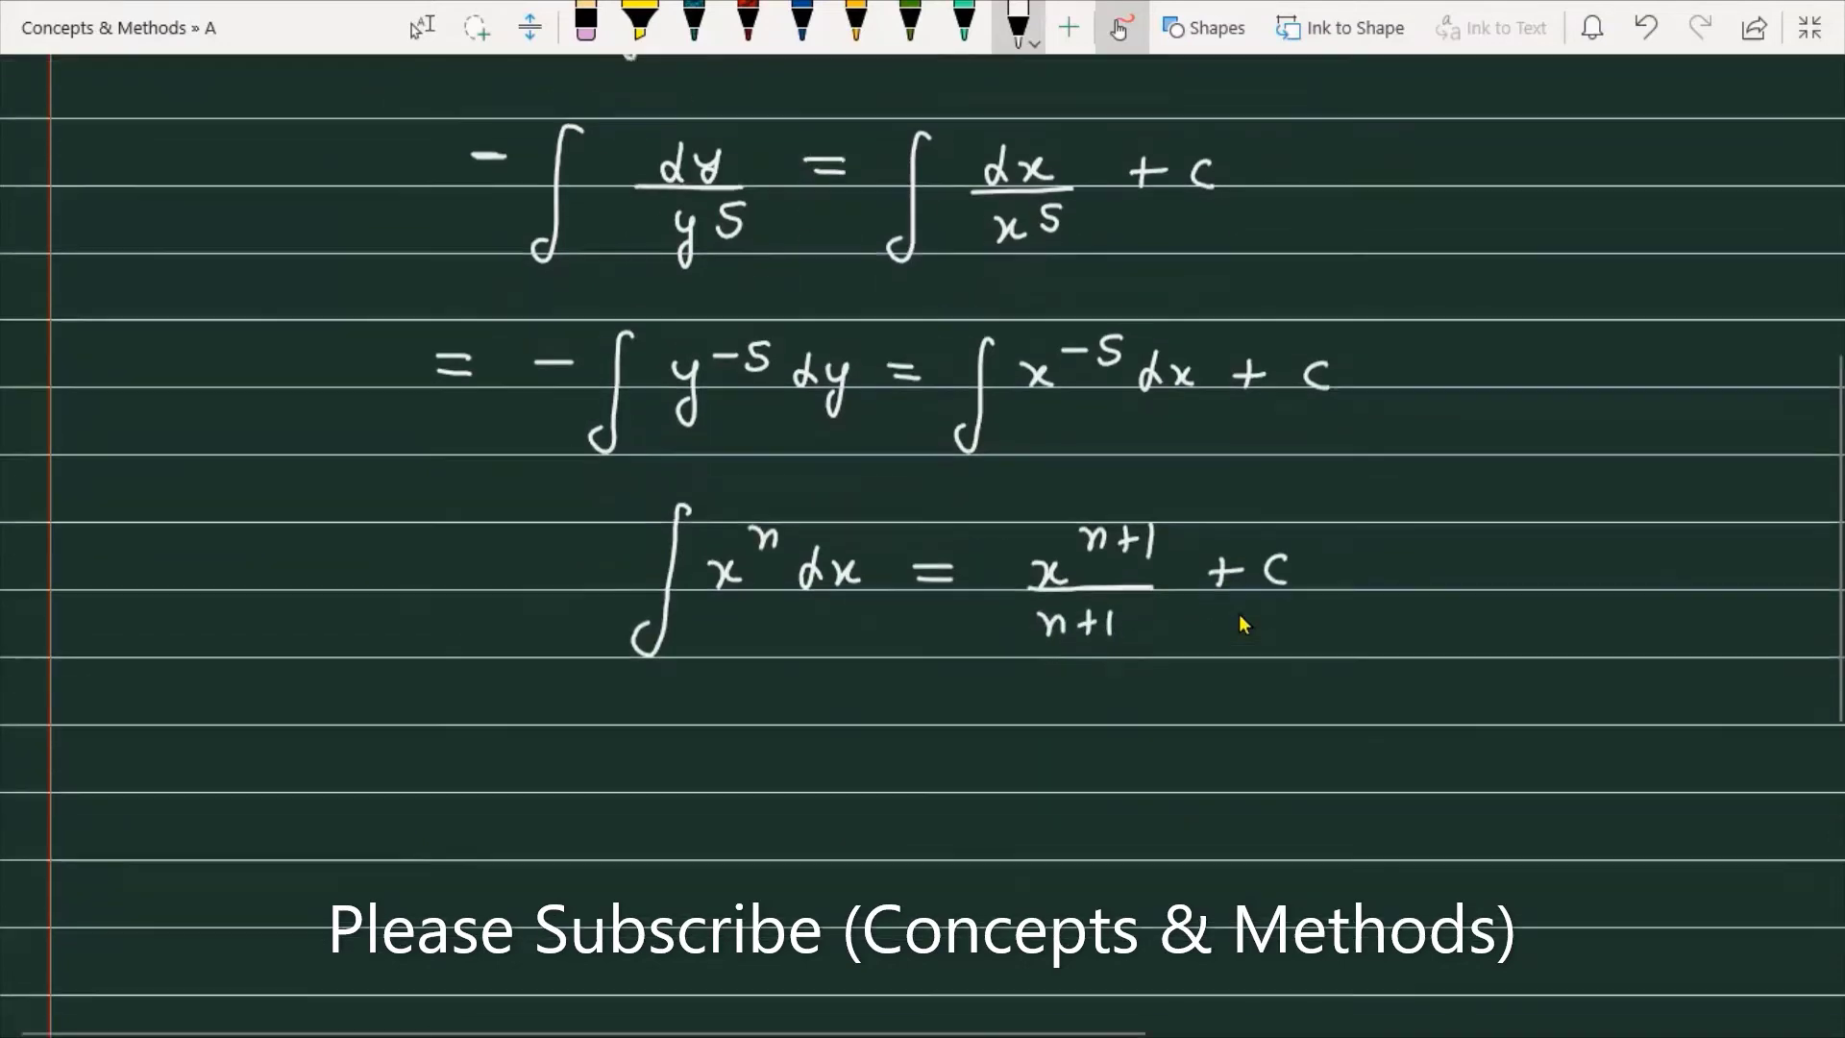
pyautogui.moveTo(376, 743); pyautogui.dragTo(413, 742)
pyautogui.moveTo(375, 761)
pyautogui.mouseDown()
pyautogui.moveTo(603, 774)
pyautogui.moveTo(582, 796)
pyautogui.moveTo(653, 736)
pyautogui.moveTo(672, 734)
pyautogui.moveTo(665, 758)
pyautogui.moveTo(733, 742)
pyautogui.mouseUp()
pyautogui.moveTo(721, 728)
pyautogui.mouseDown()
pyautogui.moveTo(721, 759)
pyautogui.moveTo(752, 757)
pyautogui.mouseUp()
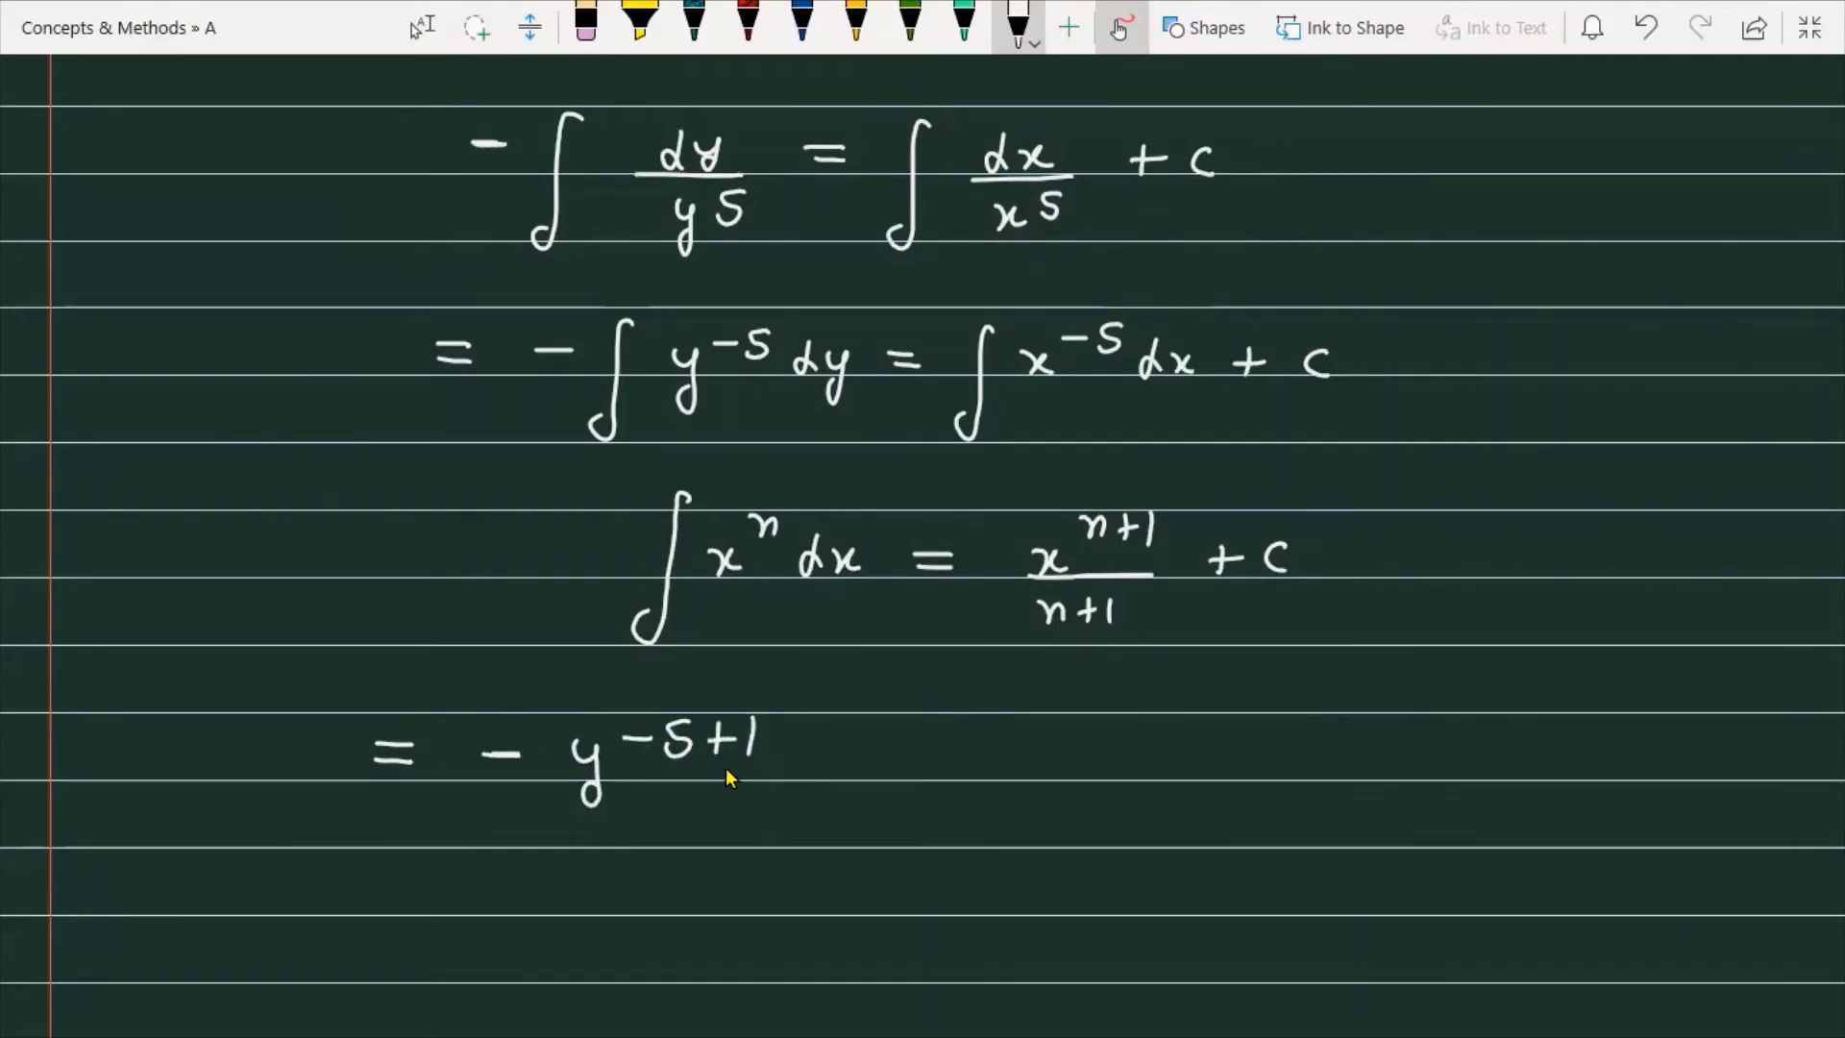
pyautogui.moveTo(555, 809); pyautogui.dragTo(783, 810)
pyautogui.moveTo(573, 839); pyautogui.dragTo(613, 841)
pyautogui.moveTo(642, 832)
pyautogui.mouseDown()
pyautogui.moveTo(617, 833)
pyautogui.moveTo(613, 863)
pyautogui.moveTo(678, 848)
pyautogui.mouseUp()
pyautogui.moveTo(663, 834)
pyautogui.mouseDown()
pyautogui.moveTo(664, 863)
pyautogui.moveTo(705, 863)
pyautogui.mouseUp()
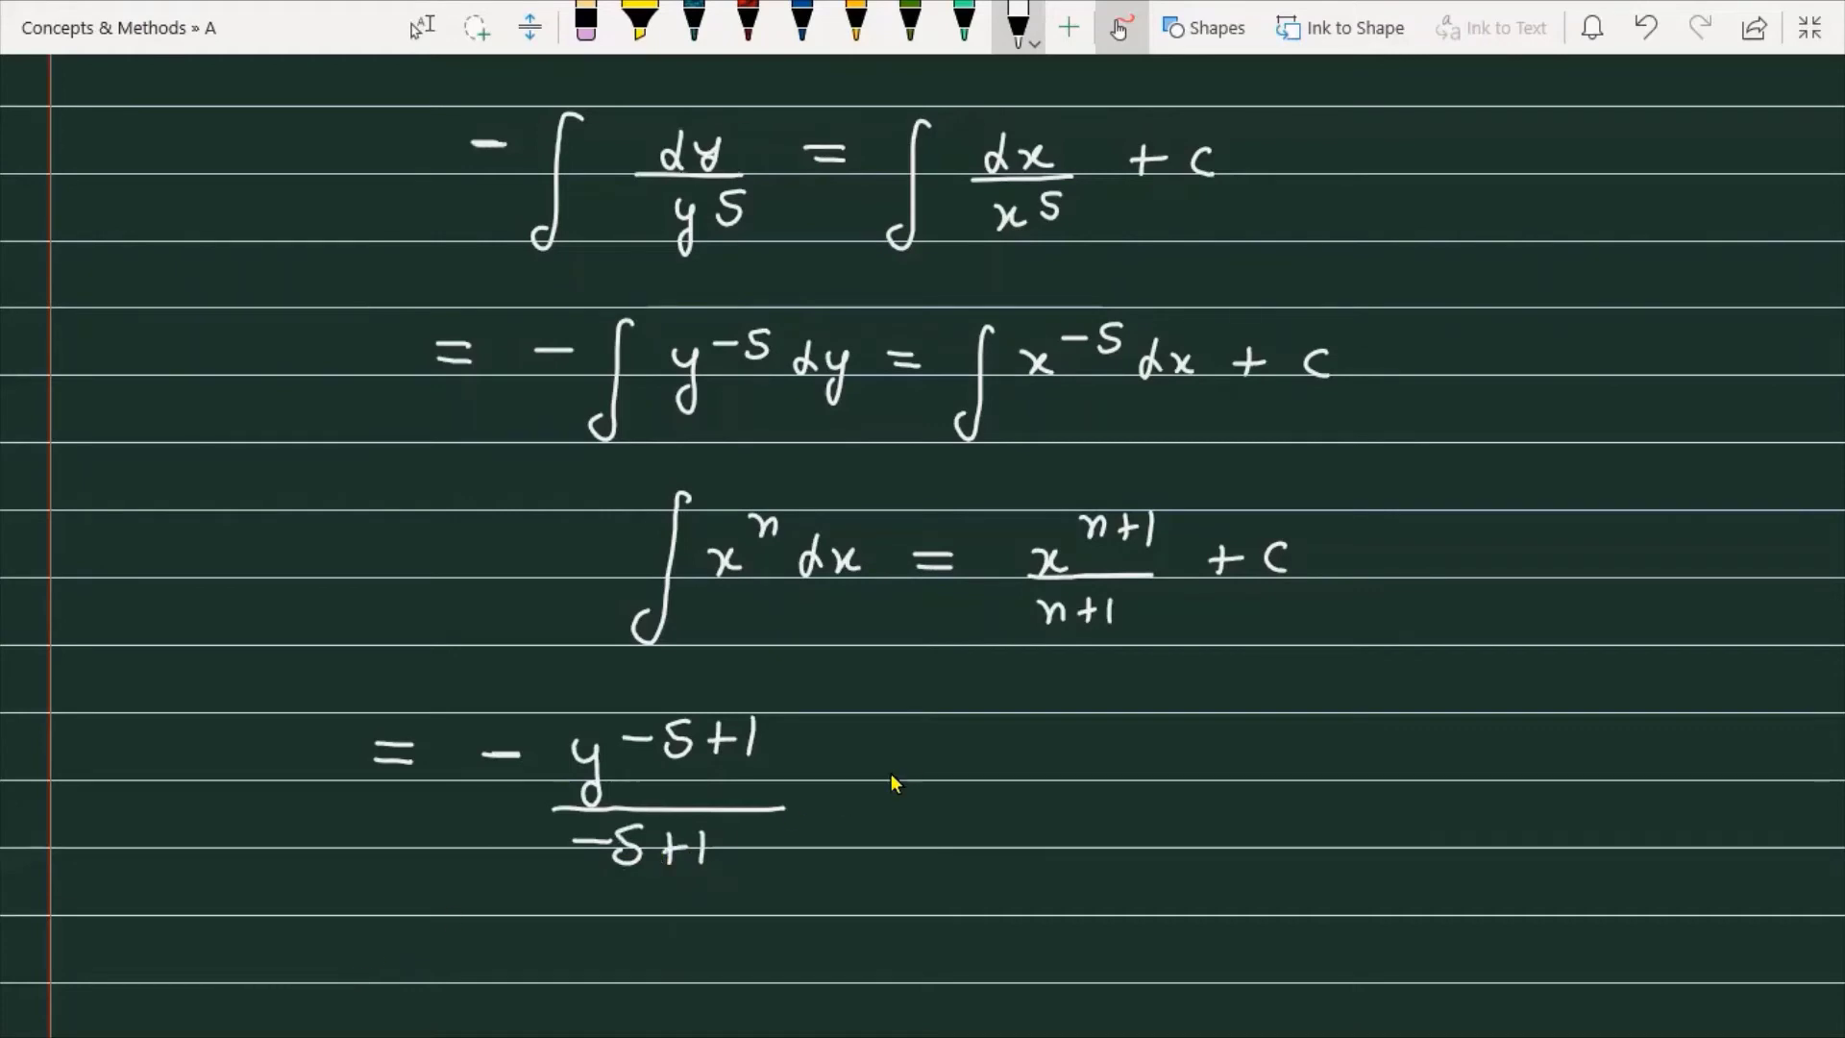
# Complete the right side with = x^(−5+1)/(−5+1) + c.
pyautogui.moveTo(849, 752); pyautogui.dragTo(885, 749)
pyautogui.moveTo(852, 765)
pyautogui.mouseDown()
pyautogui.moveTo(990, 781)
pyautogui.moveTo(959, 783)
pyautogui.moveTo(1057, 719)
pyautogui.mouseUp()
pyautogui.moveTo(1057, 719)
pyautogui.mouseDown()
pyautogui.moveTo(1064, 751)
pyautogui.moveTo(1122, 737)
pyautogui.mouseUp()
pyautogui.moveTo(1113, 724)
pyautogui.mouseDown()
pyautogui.moveTo(1112, 751)
pyautogui.moveTo(1133, 748)
pyautogui.mouseUp()
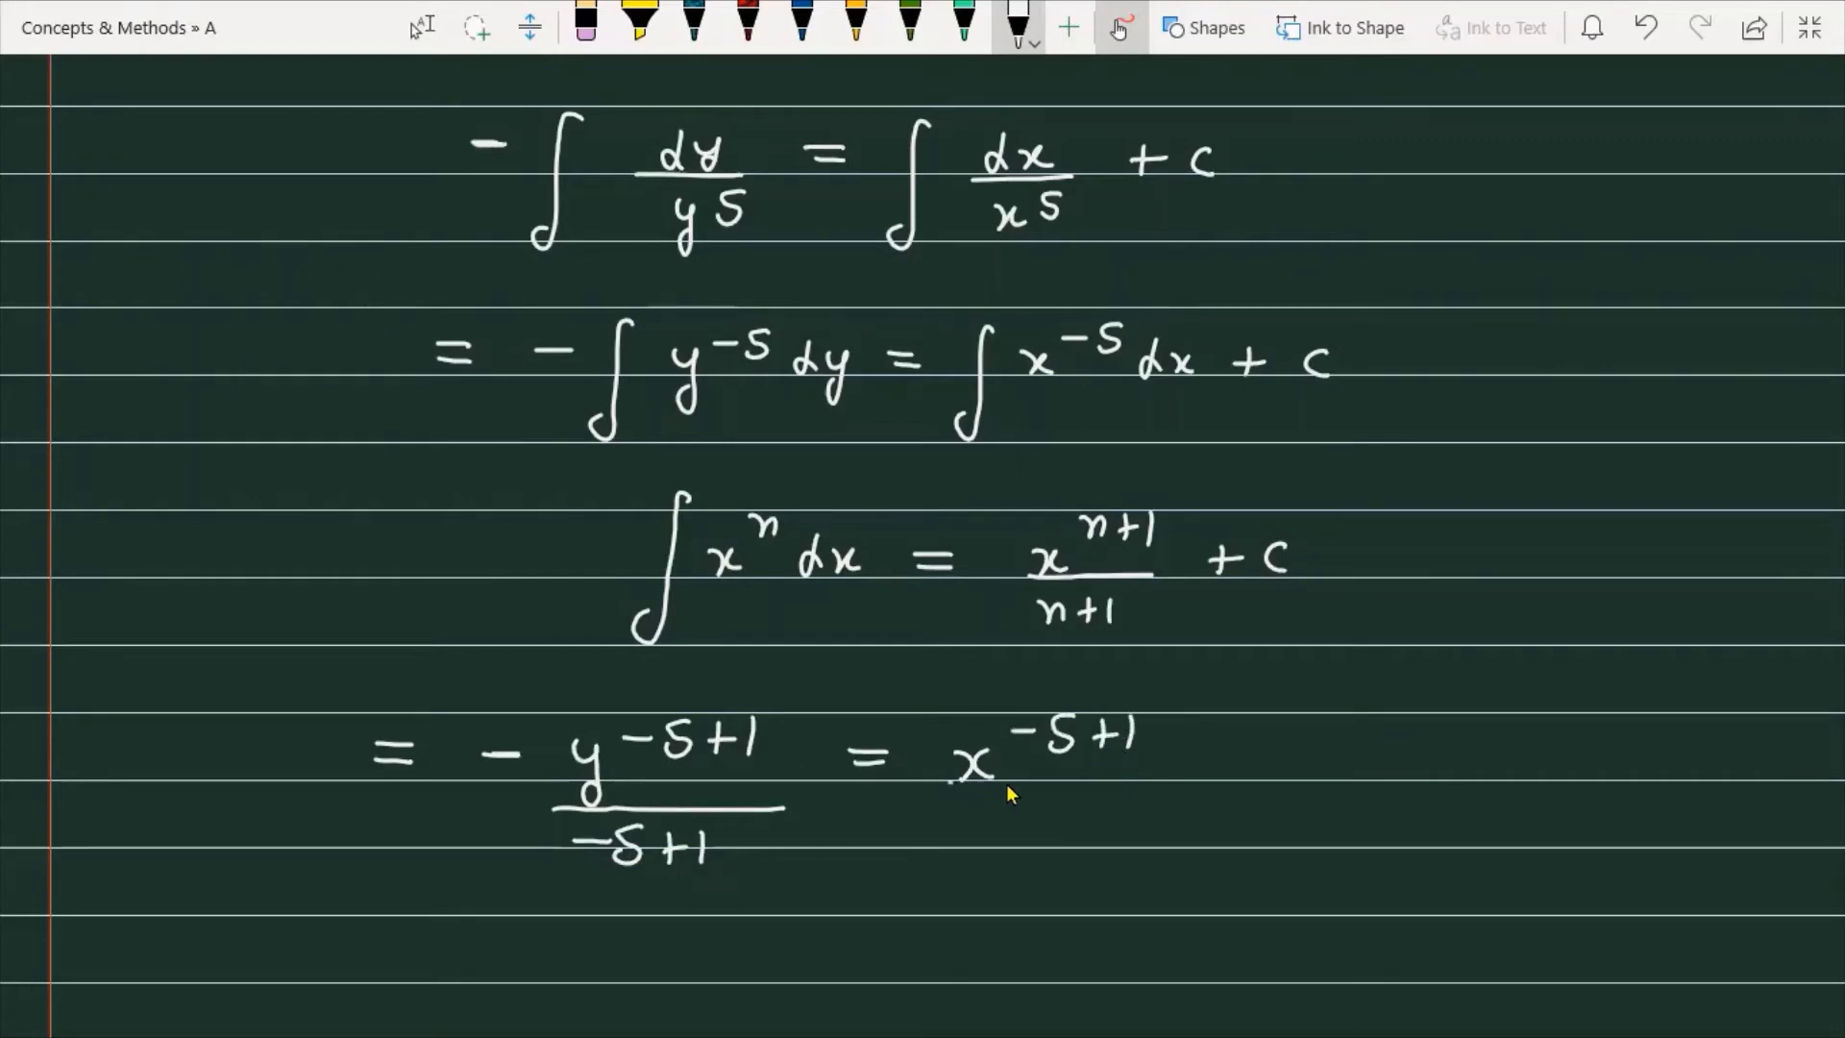
pyautogui.moveTo(948, 783); pyautogui.dragTo(1144, 782)
pyautogui.moveTo(944, 823); pyautogui.dragTo(1059, 824)
pyautogui.moveTo(1075, 813); pyautogui.dragTo(1077, 838)
pyautogui.moveTo(1218, 746); pyautogui.dragTo(1216, 778)
pyautogui.moveTo(1202, 763); pyautogui.dragTo(1295, 777)
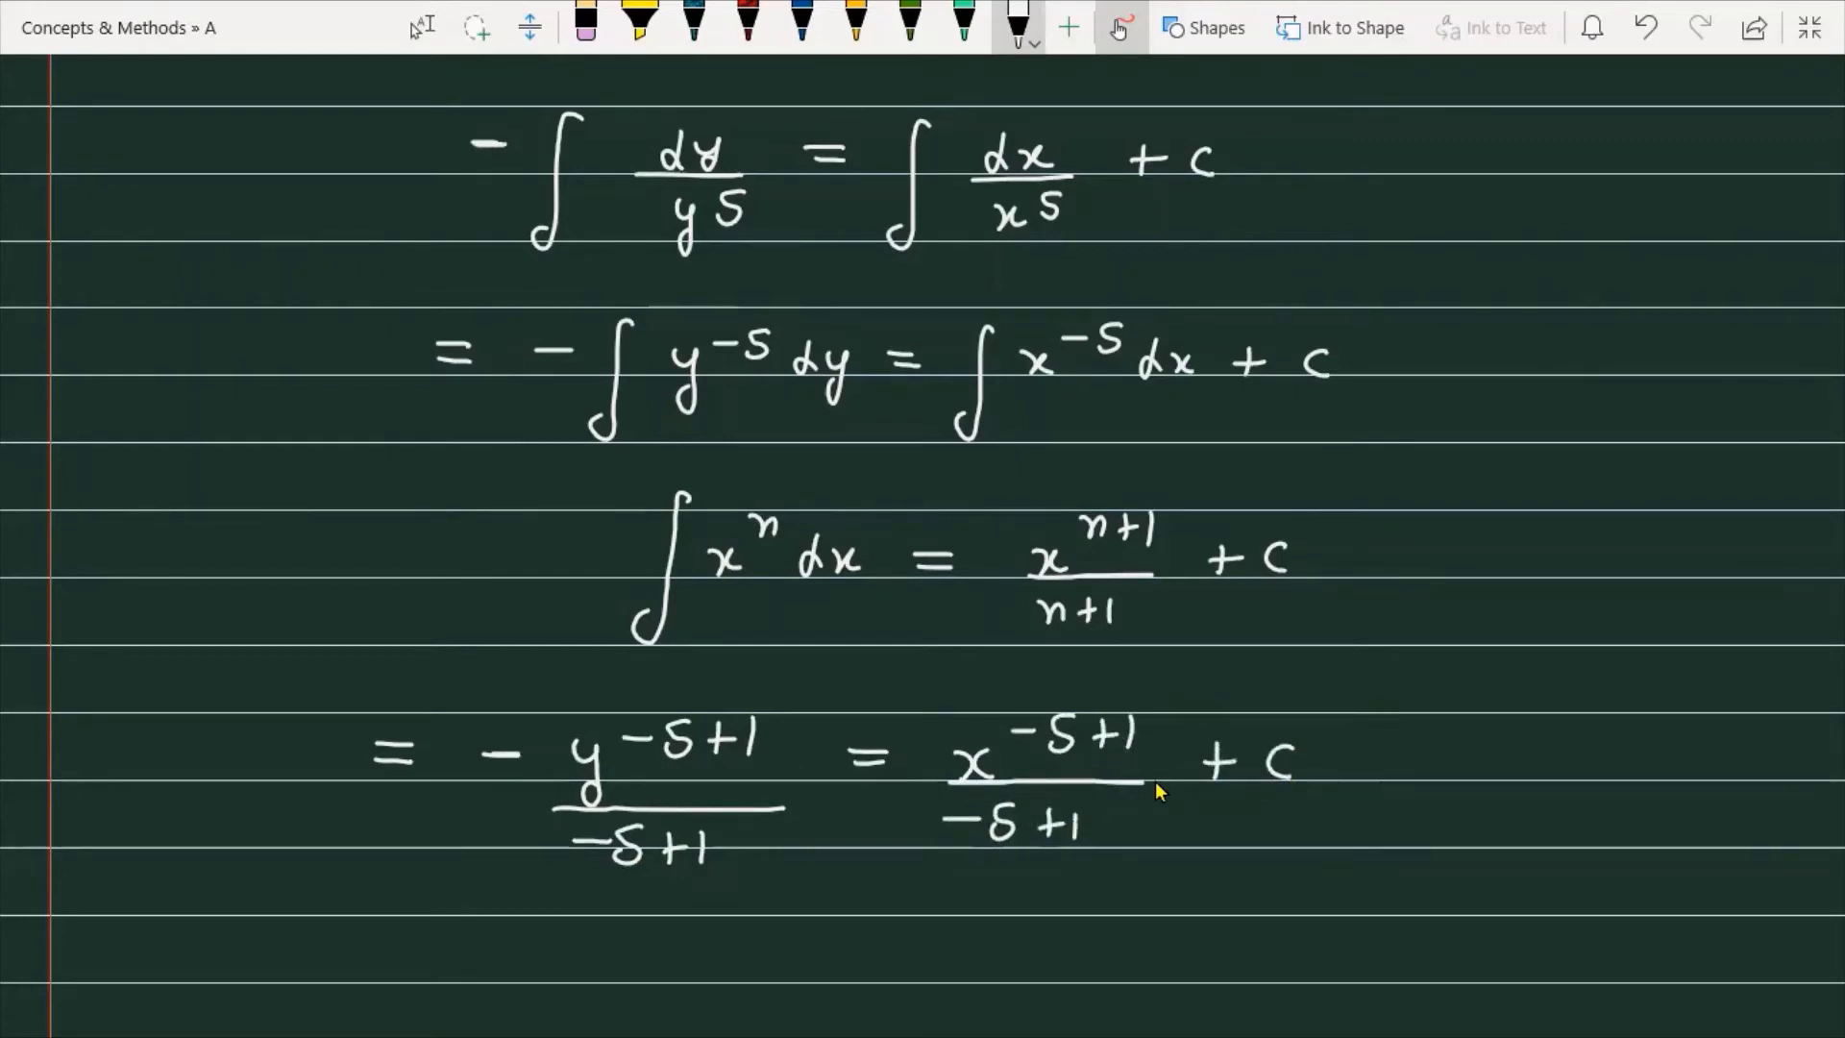
pyautogui.scroll(-5, 592, 794)
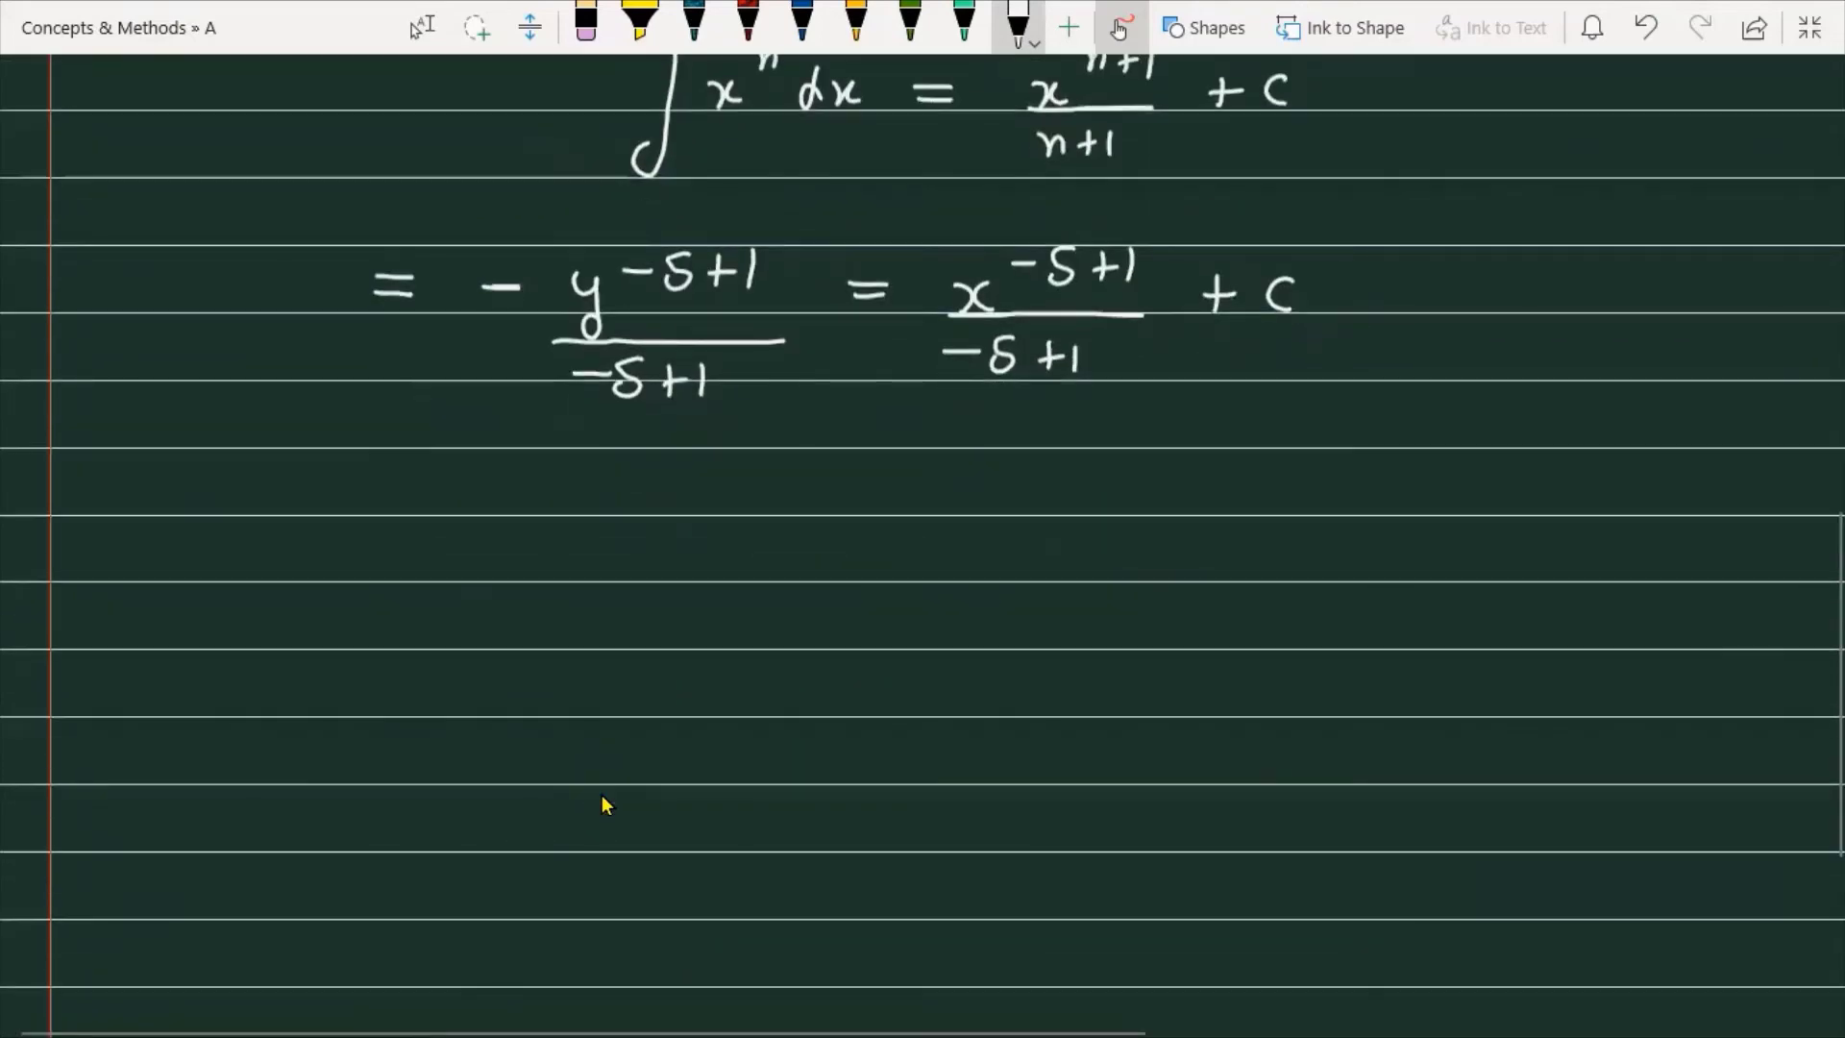
# Start a new line with = −y⁻⁴/(−4).
pyautogui.moveTo(383, 479); pyautogui.dragTo(419, 478)
pyautogui.moveTo(384, 493); pyautogui.dragTo(421, 492)
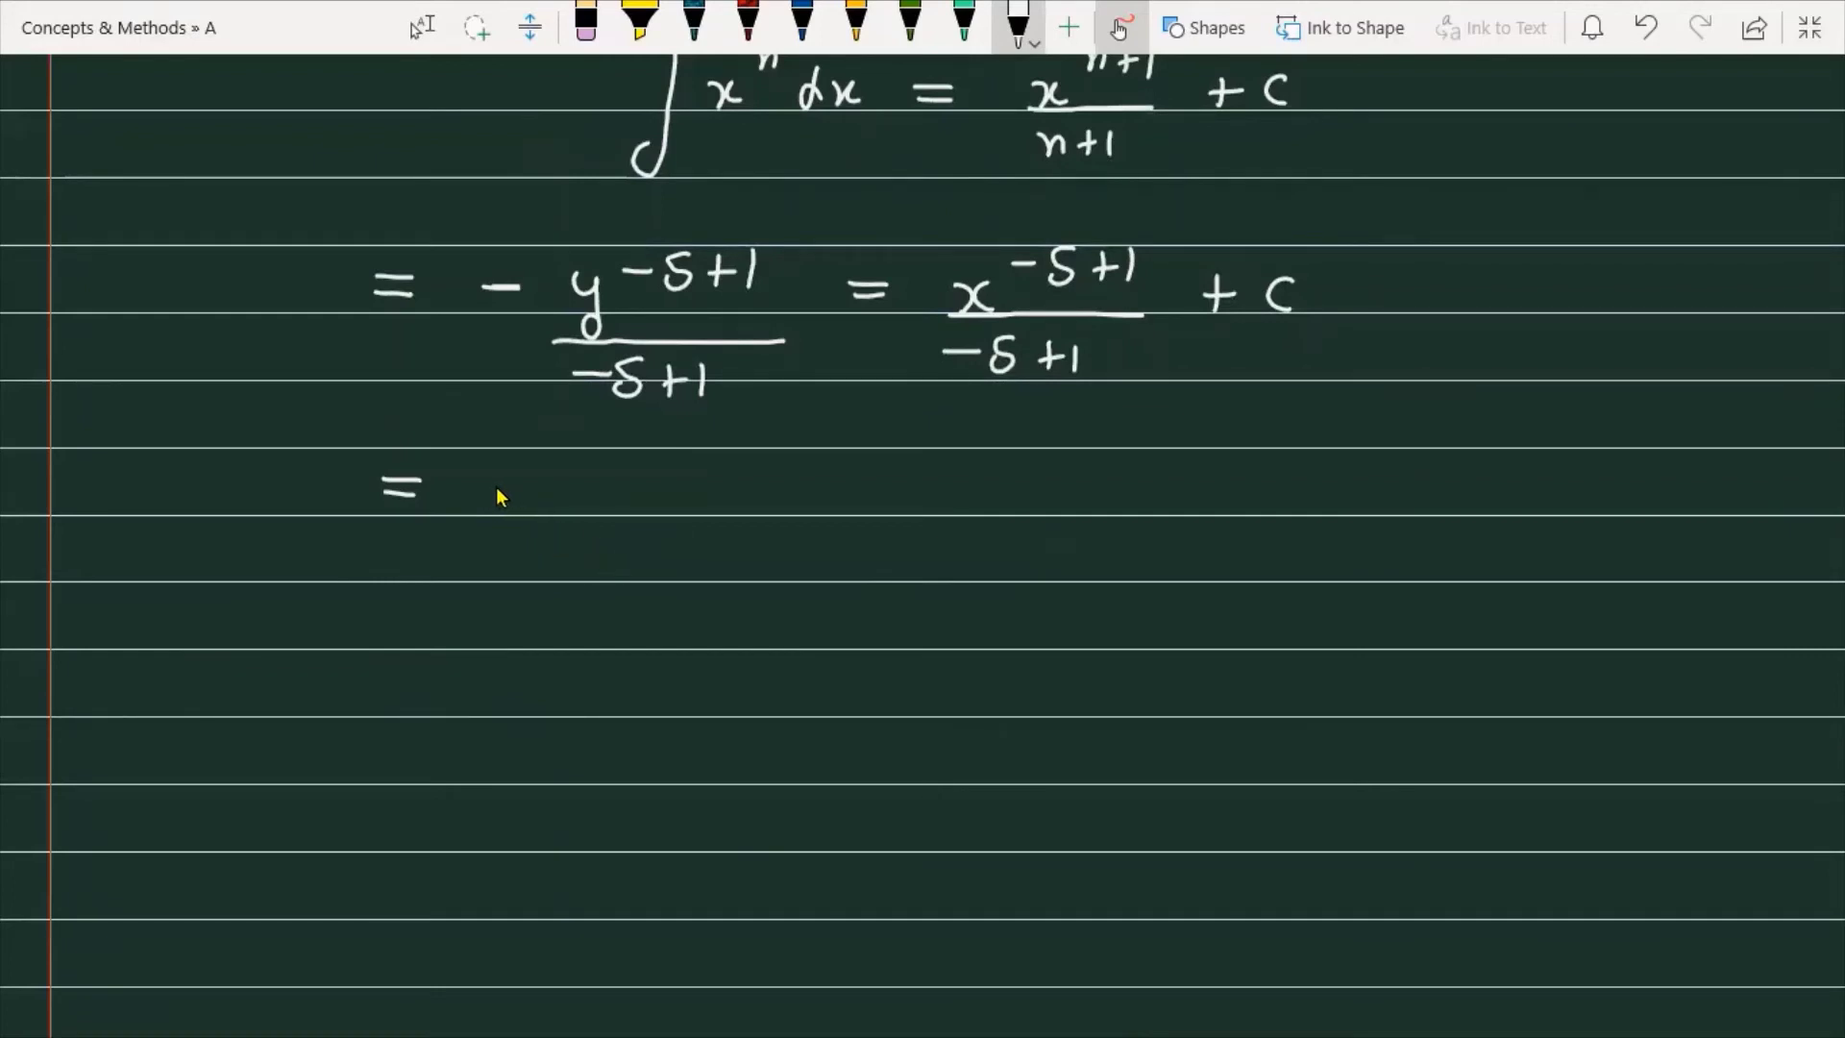
pyautogui.moveTo(487, 488)
pyautogui.mouseDown()
pyautogui.moveTo(608, 533)
pyautogui.moveTo(667, 489)
pyautogui.moveTo(699, 498)
pyautogui.mouseUp()
pyautogui.moveTo(563, 549); pyautogui.dragTo(688, 548)
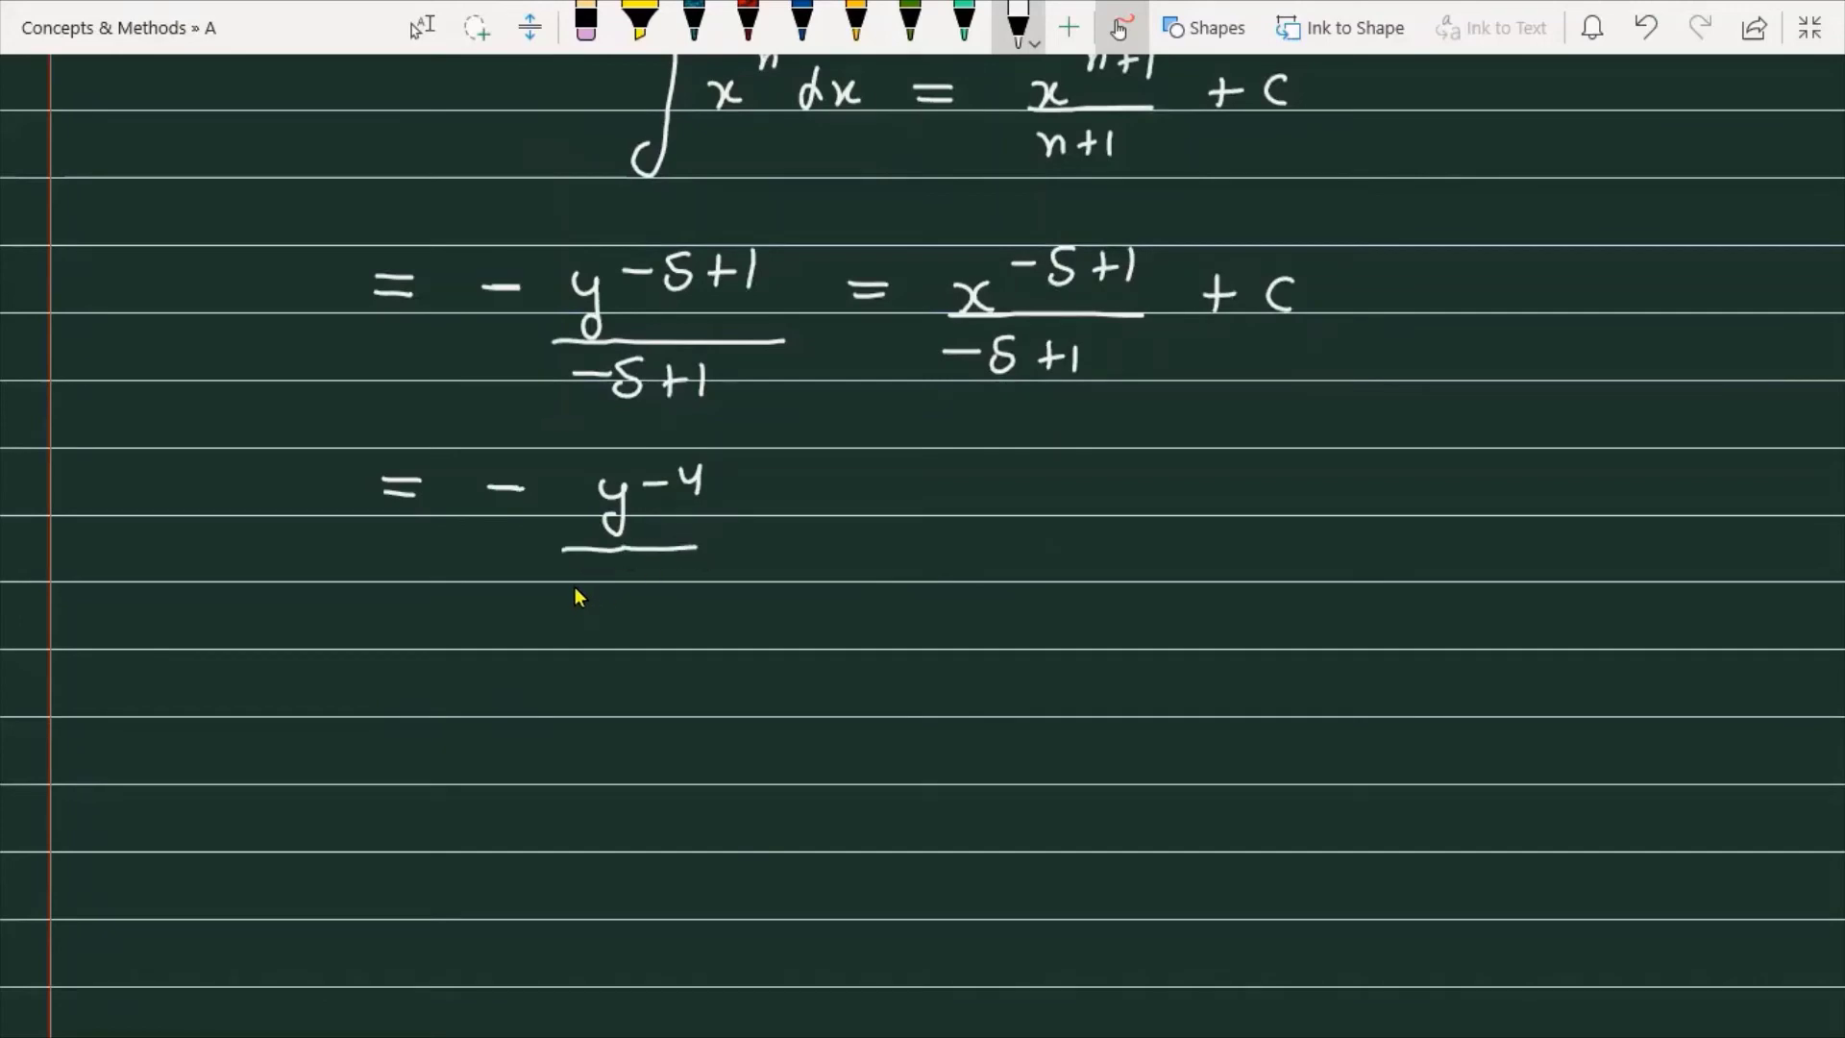
pyautogui.moveTo(569, 585); pyautogui.dragTo(644, 588)
pyautogui.moveTo(640, 573); pyautogui.dragTo(639, 608)
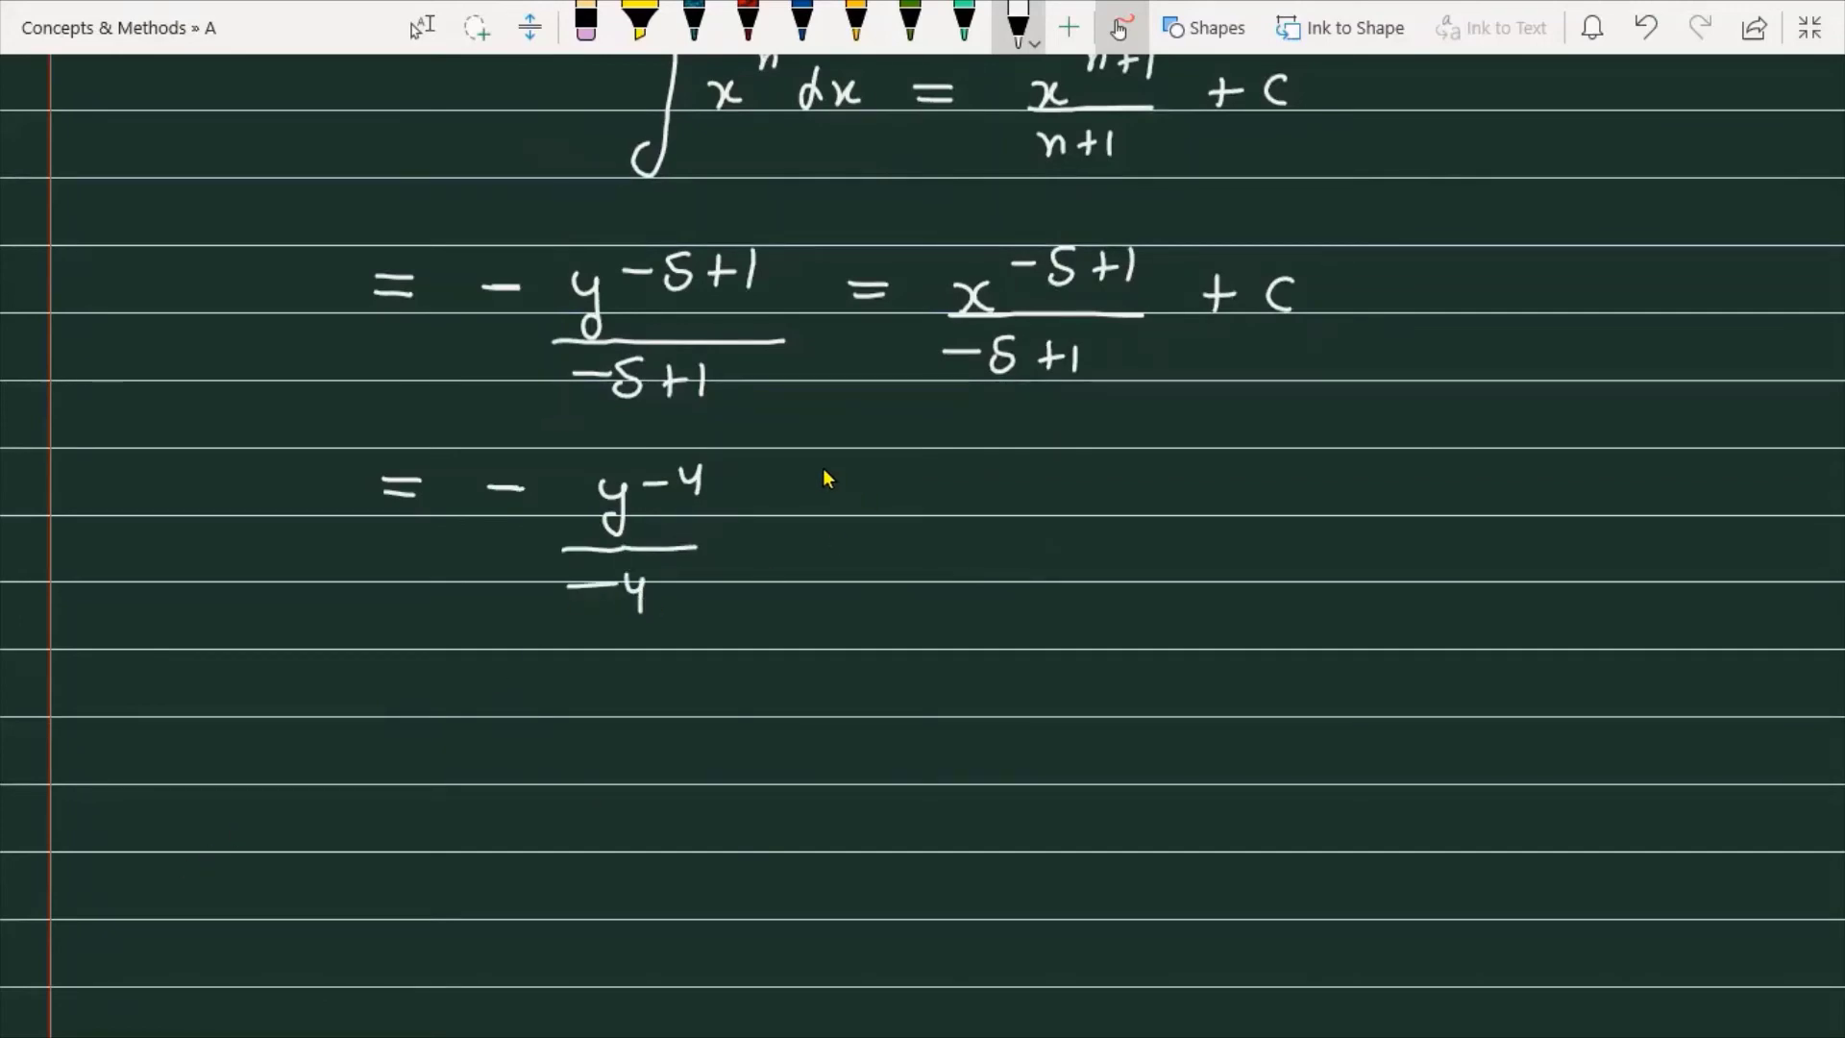
# Finish the line with = x⁻⁴/(−4) + c.
pyautogui.moveTo(803, 478); pyautogui.dragTo(943, 513)
pyautogui.moveTo(957, 484)
pyautogui.mouseDown()
pyautogui.moveTo(934, 515)
pyautogui.moveTo(1000, 482)
pyautogui.mouseUp()
pyautogui.moveTo(1016, 468)
pyautogui.mouseDown()
pyautogui.moveTo(1013, 485)
pyautogui.moveTo(1034, 485)
pyautogui.mouseUp()
pyautogui.moveTo(1025, 463); pyautogui.dragTo(1026, 496)
pyautogui.moveTo(899, 518); pyautogui.dragTo(1020, 515)
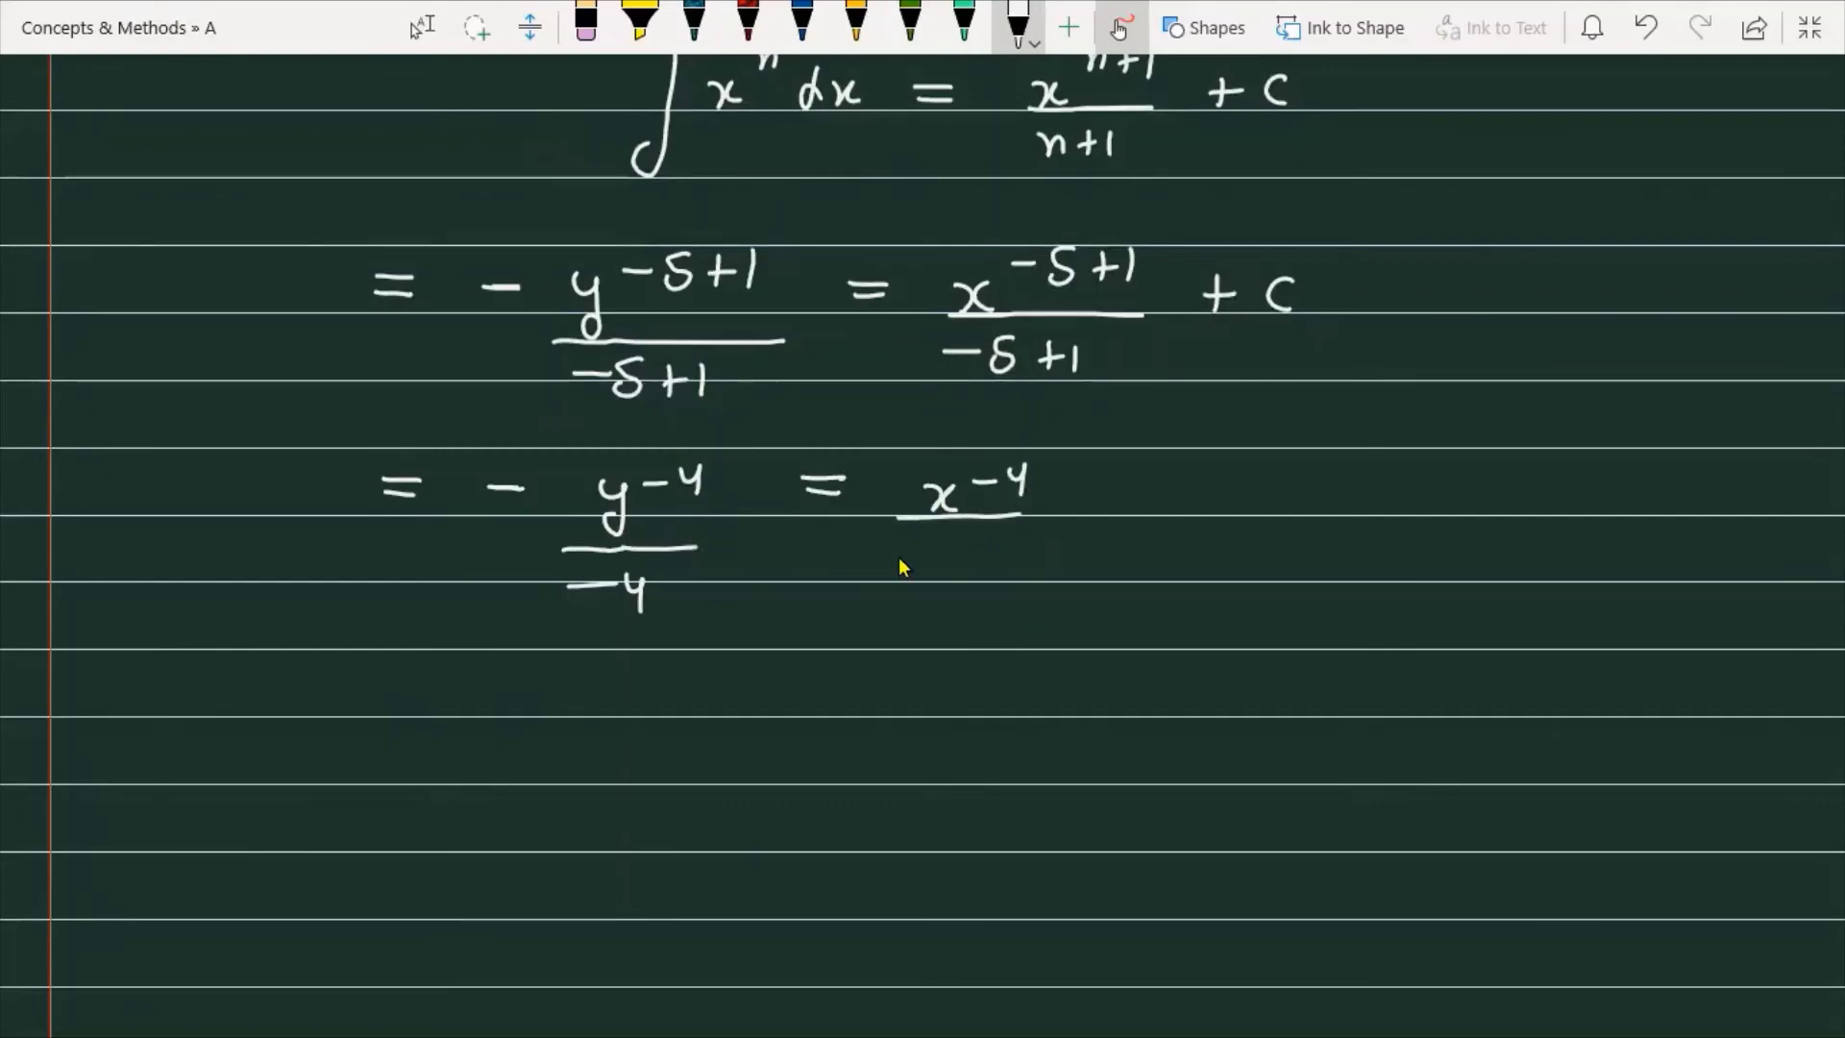
pyautogui.moveTo(898, 555); pyautogui.dragTo(977, 561)
pyautogui.moveTo(969, 546); pyautogui.dragTo(969, 581)
pyautogui.moveTo(1120, 486)
pyautogui.mouseDown()
pyautogui.moveTo(1115, 517)
pyautogui.moveTo(1138, 498)
pyautogui.mouseUp()
pyautogui.moveTo(1196, 486); pyautogui.dragTo(1182, 521)
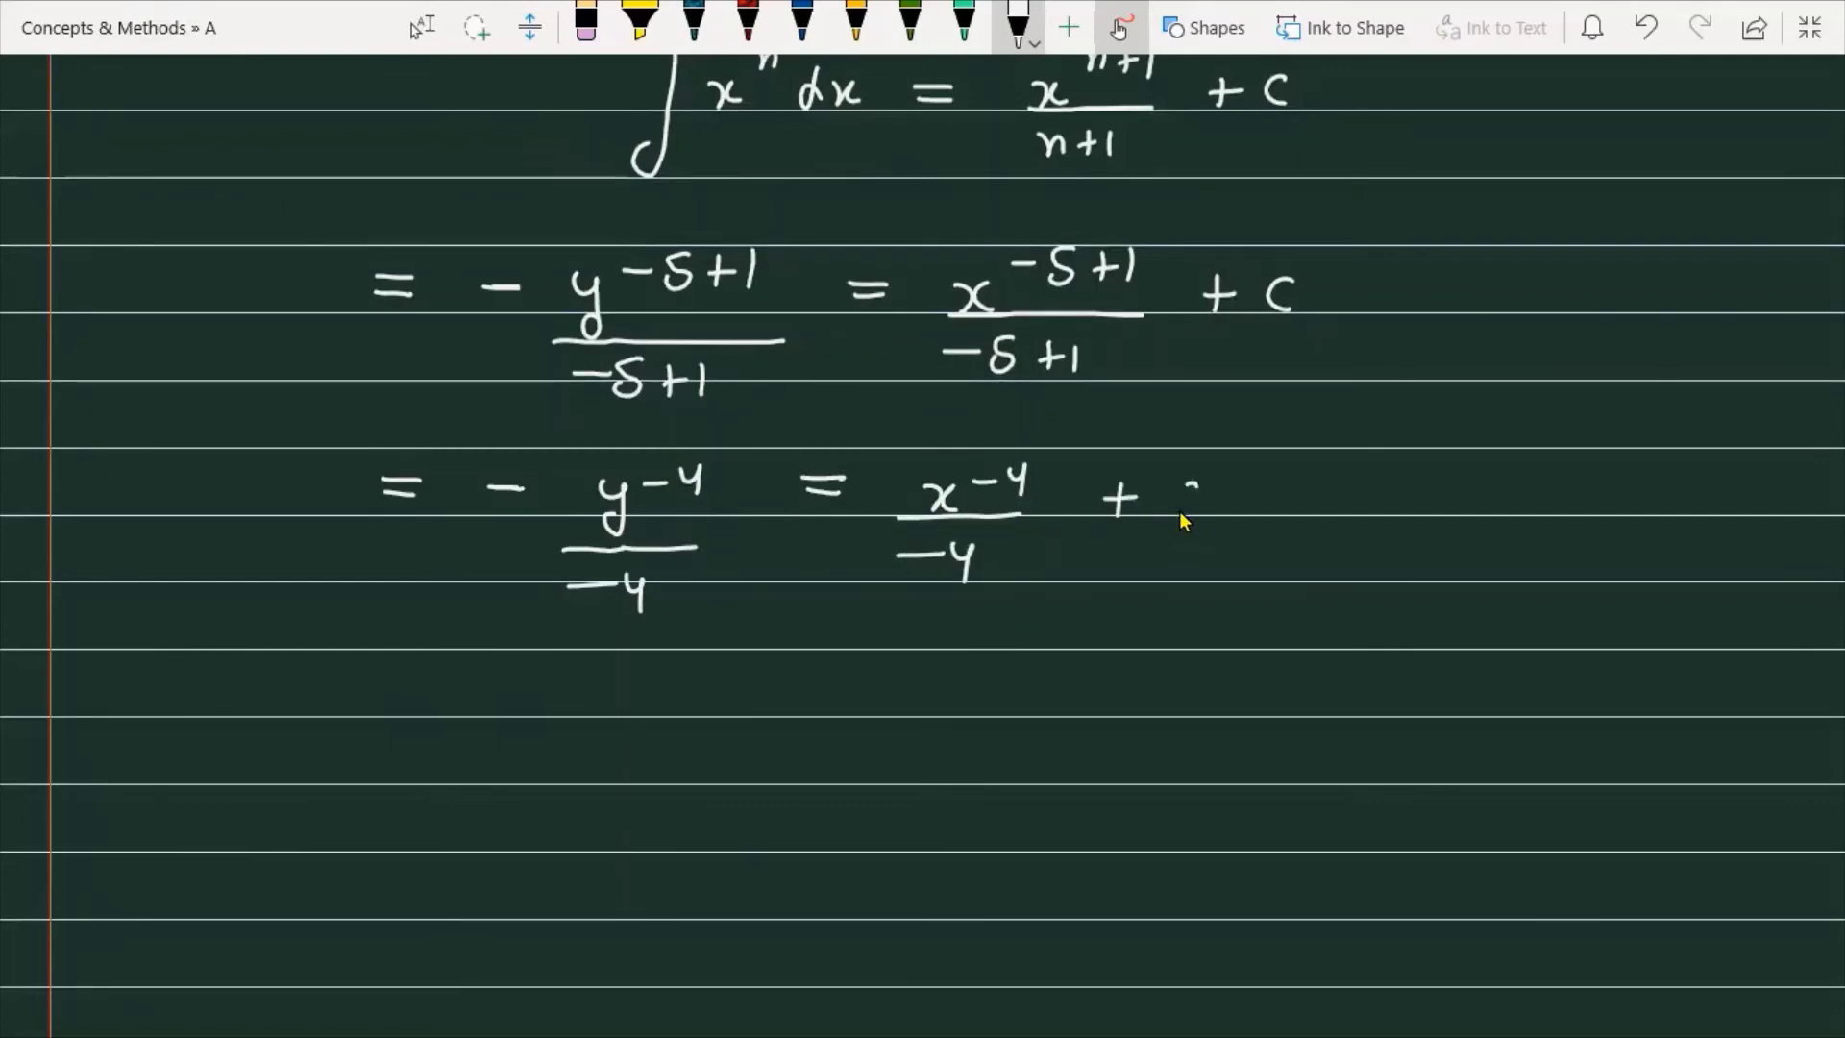
# Write ⇒ 1/(4y⁴) = on the following line.
pyautogui.moveTo(373, 678); pyautogui.dragTo(423, 692)
pyautogui.moveTo(398, 659); pyautogui.dragTo(399, 700)
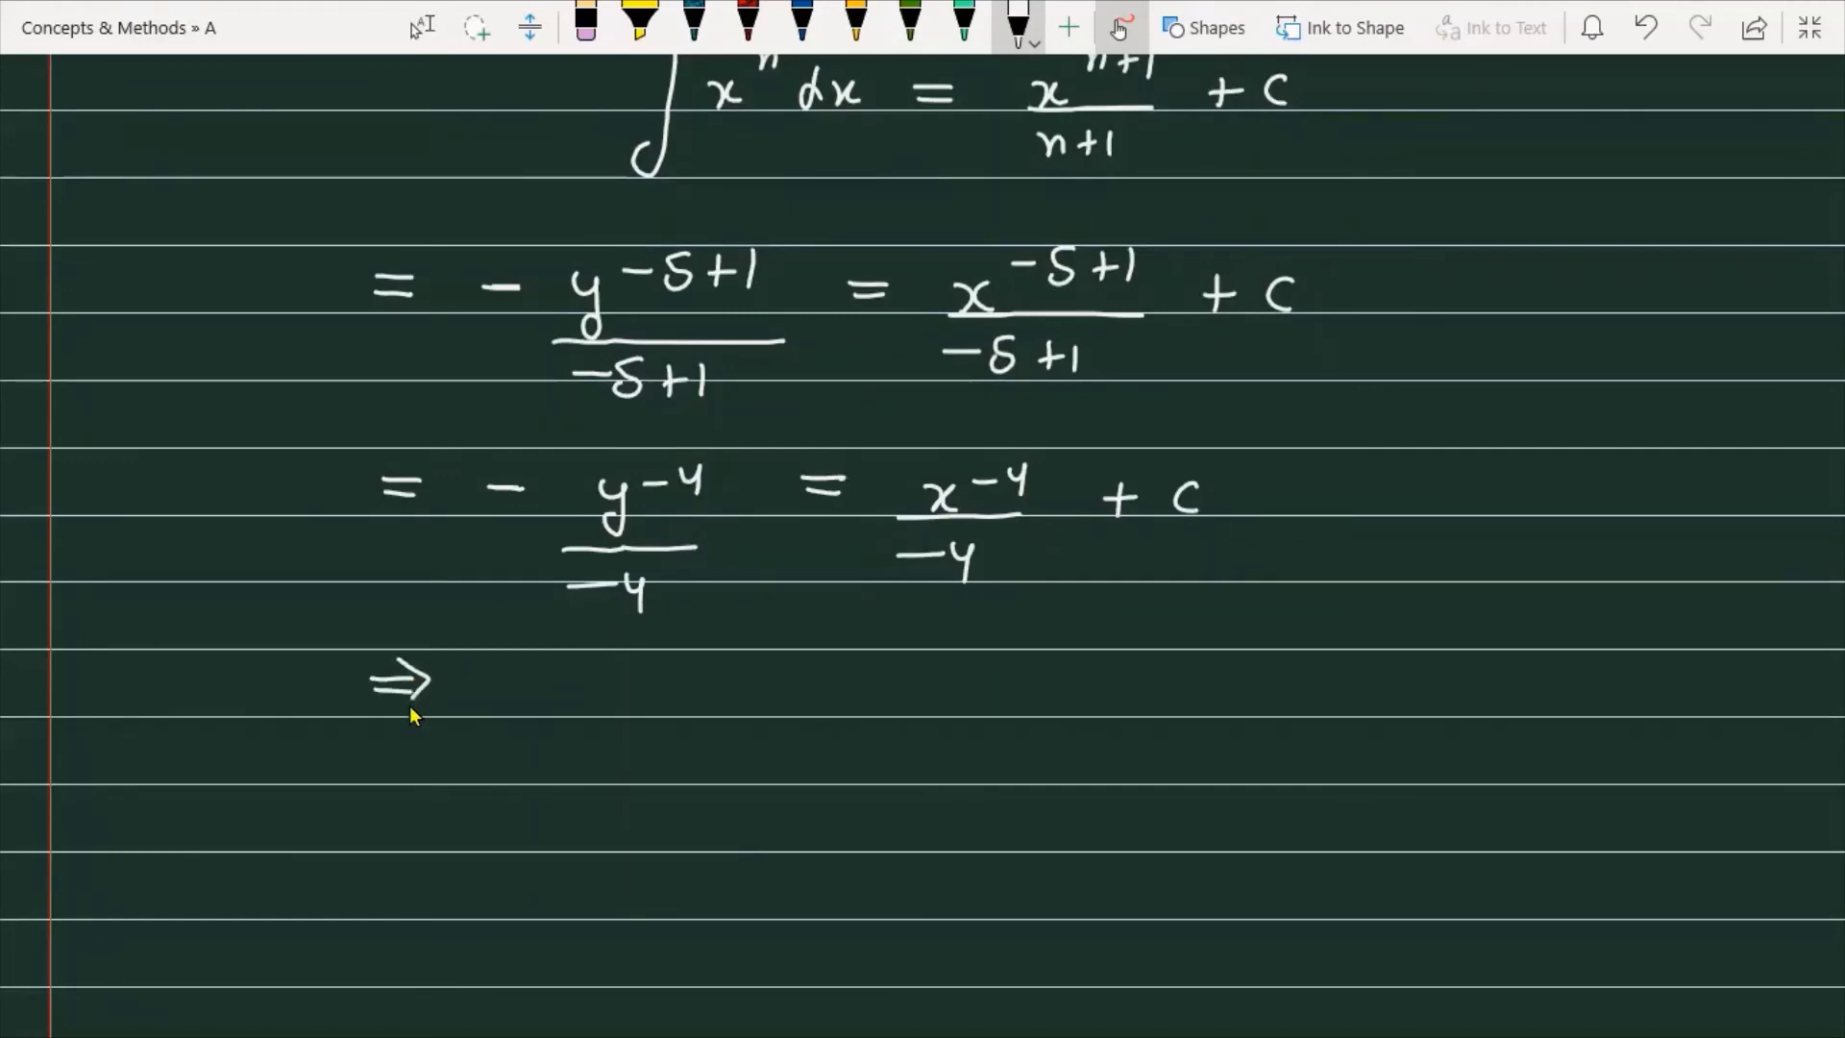
pyautogui.moveTo(545, 673)
pyautogui.mouseDown()
pyautogui.moveTo(540, 713)
pyautogui.moveTo(569, 716)
pyautogui.mouseUp()
pyautogui.moveTo(515, 740); pyautogui.dragTo(569, 800)
pyautogui.moveTo(603, 734); pyautogui.dragTo(620, 752)
pyautogui.moveTo(617, 731); pyautogui.dragTo(621, 769)
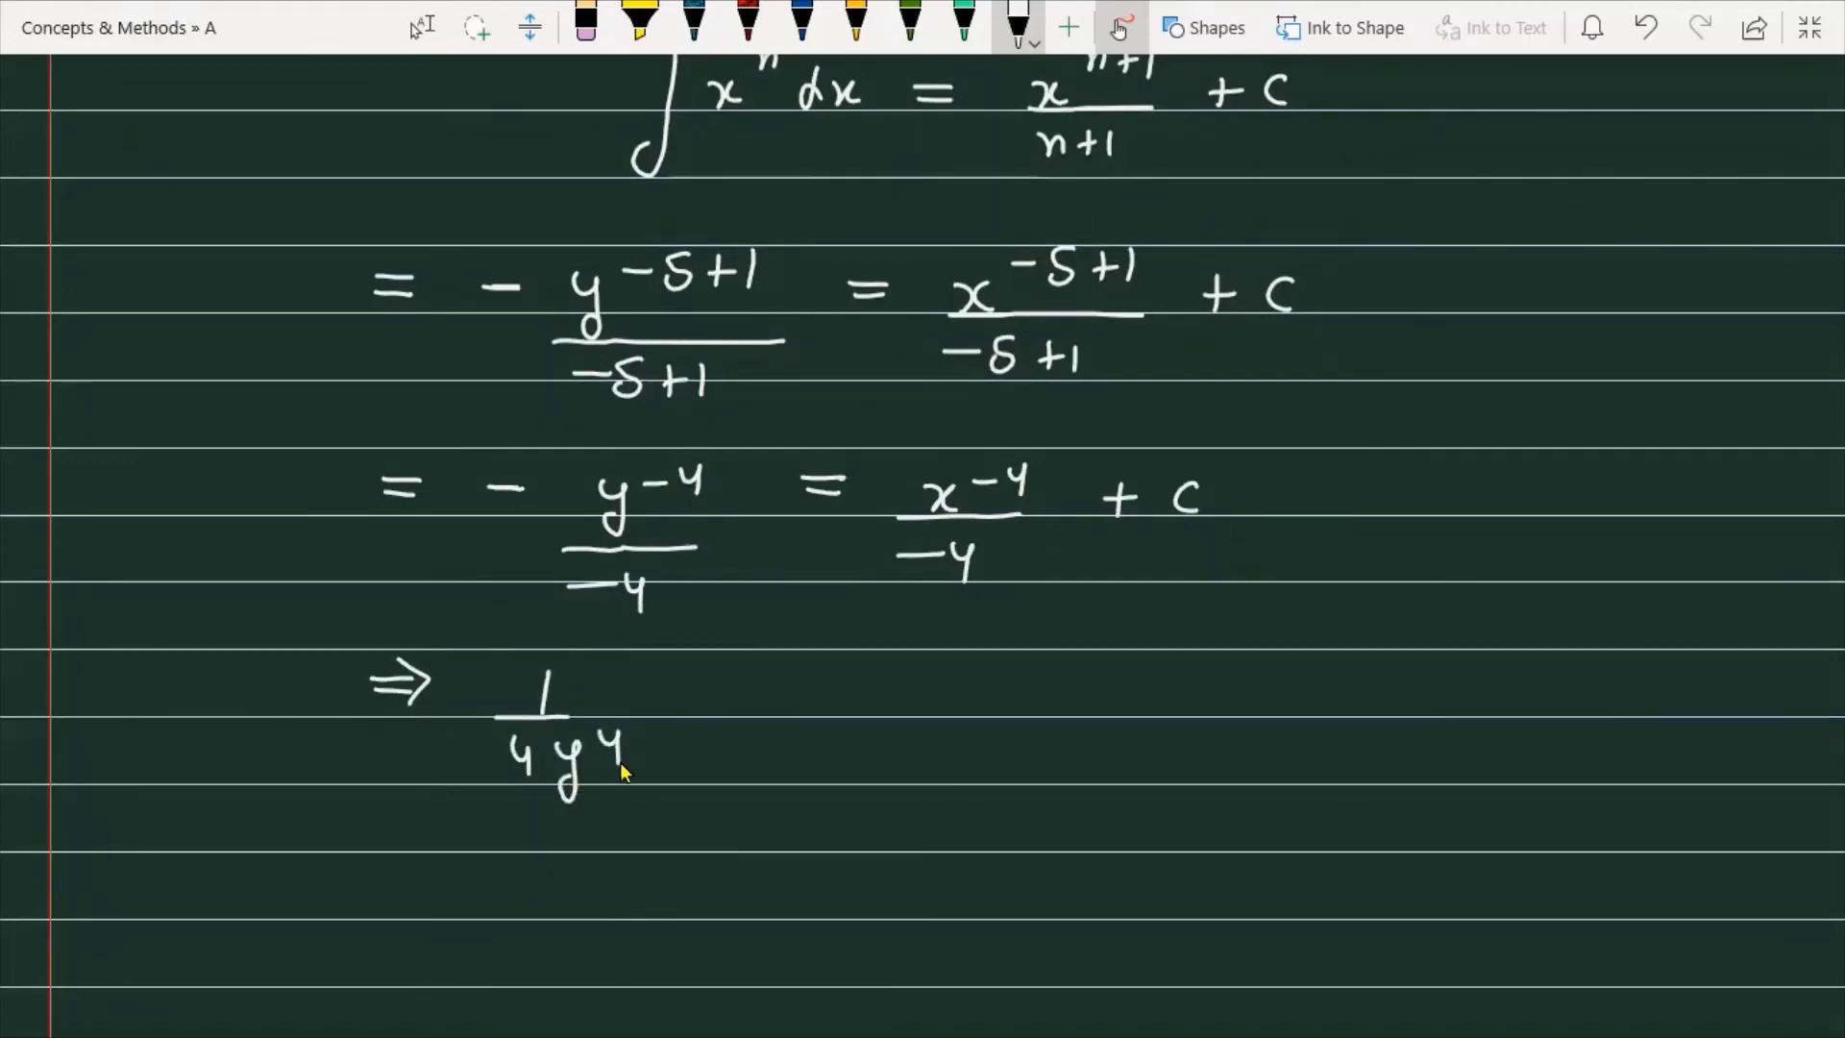
pyautogui.moveTo(692, 692); pyautogui.dragTo(900, 721)
# Complete the right side with −1/(4x⁴) + c.
pyautogui.moveTo(856, 742)
pyautogui.mouseDown()
pyautogui.moveTo(868, 771)
pyautogui.moveTo(896, 769)
pyautogui.mouseUp()
pyautogui.moveTo(908, 744)
pyautogui.mouseDown()
pyautogui.moveTo(890, 771)
pyautogui.moveTo(938, 756)
pyautogui.mouseUp()
pyautogui.moveTo(933, 736); pyautogui.dragTo(934, 769)
pyautogui.moveTo(1009, 688)
pyautogui.mouseDown()
pyautogui.moveTo(1009, 723)
pyautogui.moveTo(1033, 706)
pyautogui.mouseUp()
pyautogui.moveTo(1091, 690); pyautogui.dragTo(1072, 723)
pyautogui.scroll(-5, 1074, 716)
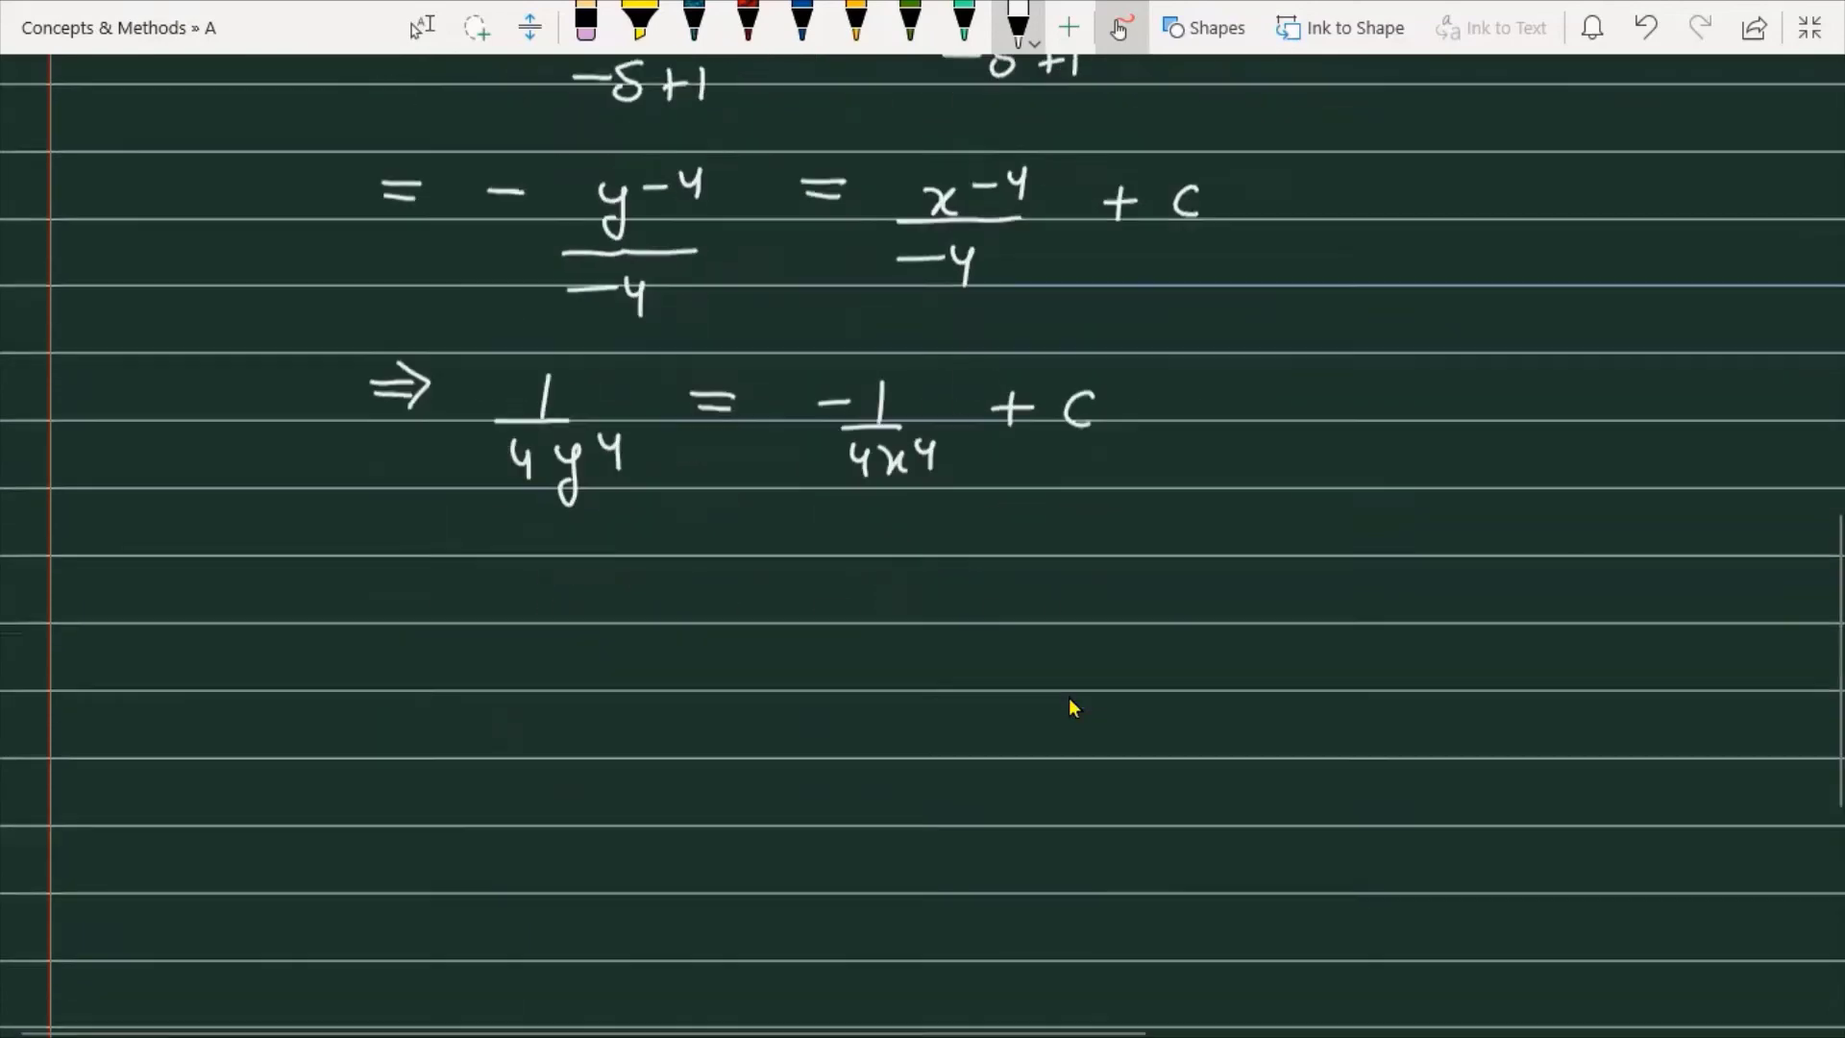
# Write = 1/y⁴ + 1/x⁴ = 4c, with 4c circled.
pyautogui.moveTo(408, 432)
pyautogui.mouseDown()
pyautogui.moveTo(611, 457)
pyautogui.moveTo(559, 538)
pyautogui.mouseUp()
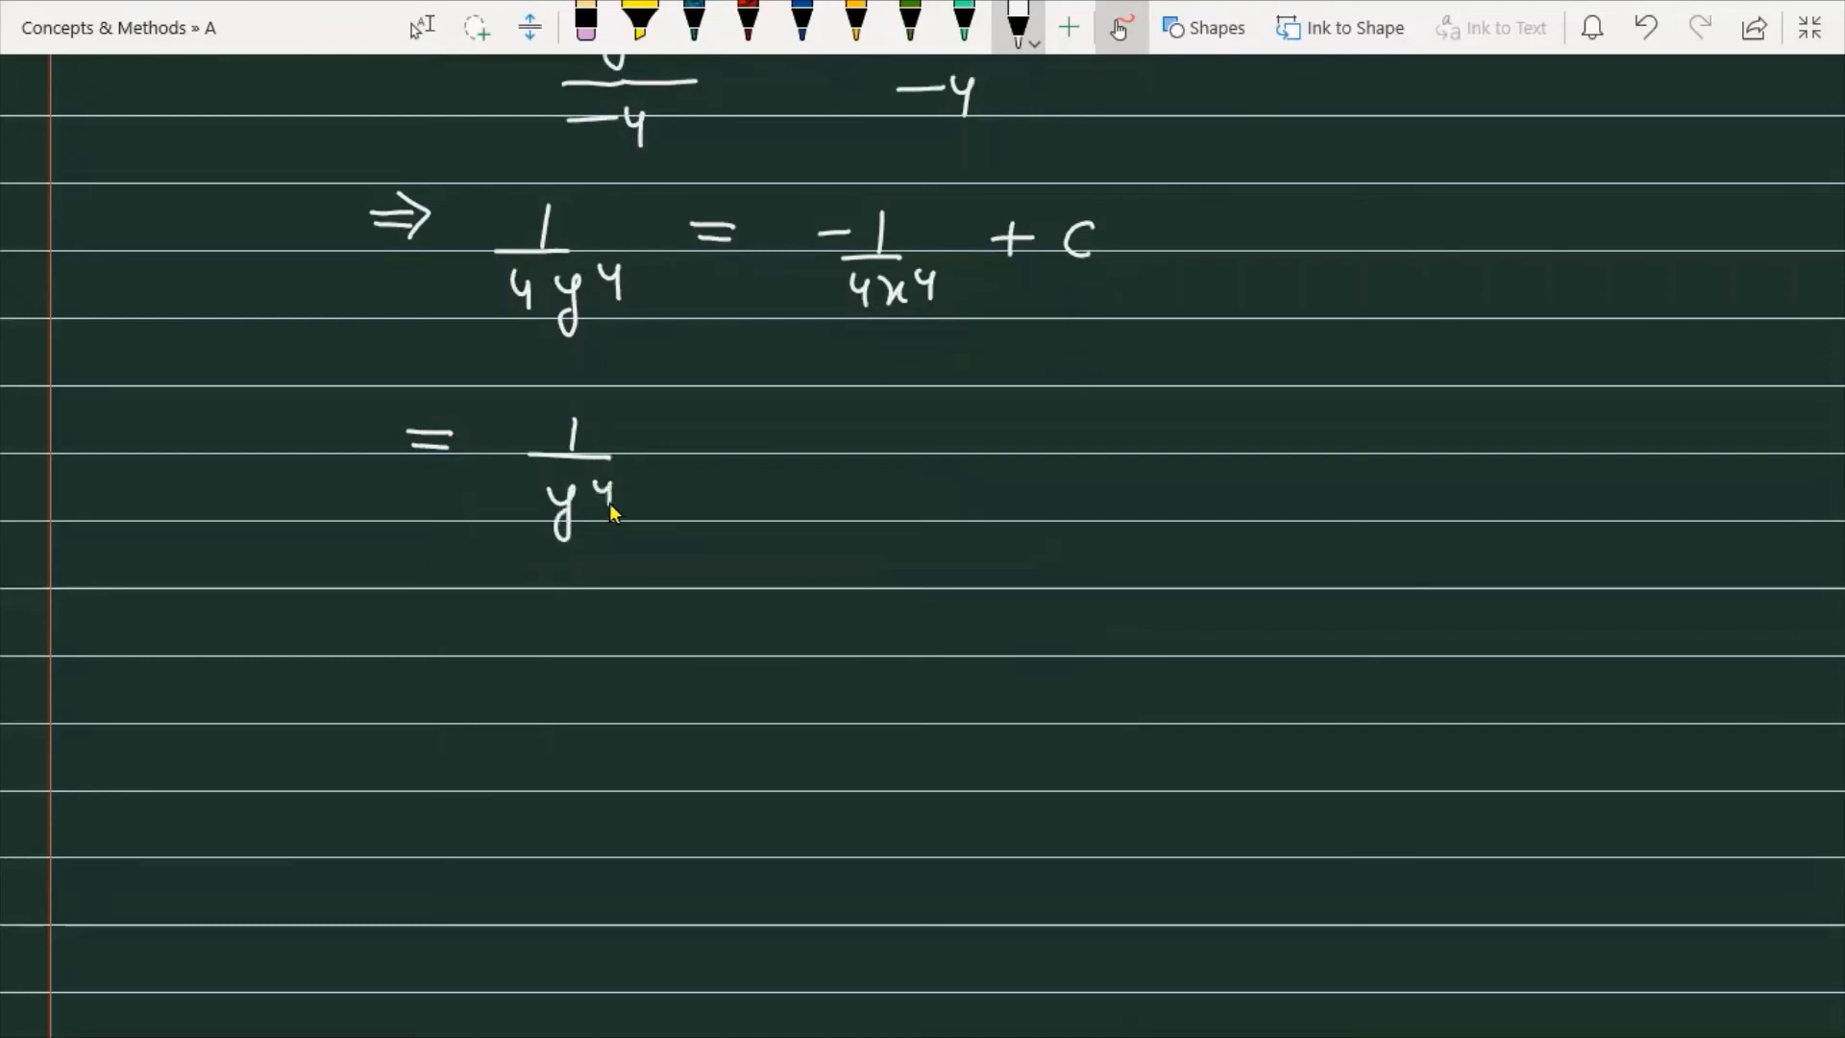
pyautogui.moveTo(686, 431)
pyautogui.mouseDown()
pyautogui.moveTo(685, 466)
pyautogui.moveTo(702, 446)
pyautogui.moveTo(825, 453)
pyautogui.mouseUp()
pyautogui.moveTo(757, 495)
pyautogui.mouseDown()
pyautogui.moveTo(768, 521)
pyautogui.moveTo(824, 498)
pyautogui.mouseUp()
pyautogui.moveTo(818, 479); pyautogui.dragTo(817, 509)
pyautogui.moveTo(903, 431); pyautogui.dragTo(1014, 437)
pyautogui.moveTo(1010, 415)
pyautogui.mouseDown()
pyautogui.moveTo(1009, 452)
pyautogui.moveTo(1055, 452)
pyautogui.moveTo(1000, 415)
pyautogui.moveTo(1019, 499)
pyautogui.moveTo(1101, 428)
pyautogui.moveTo(1078, 394)
pyautogui.mouseUp()
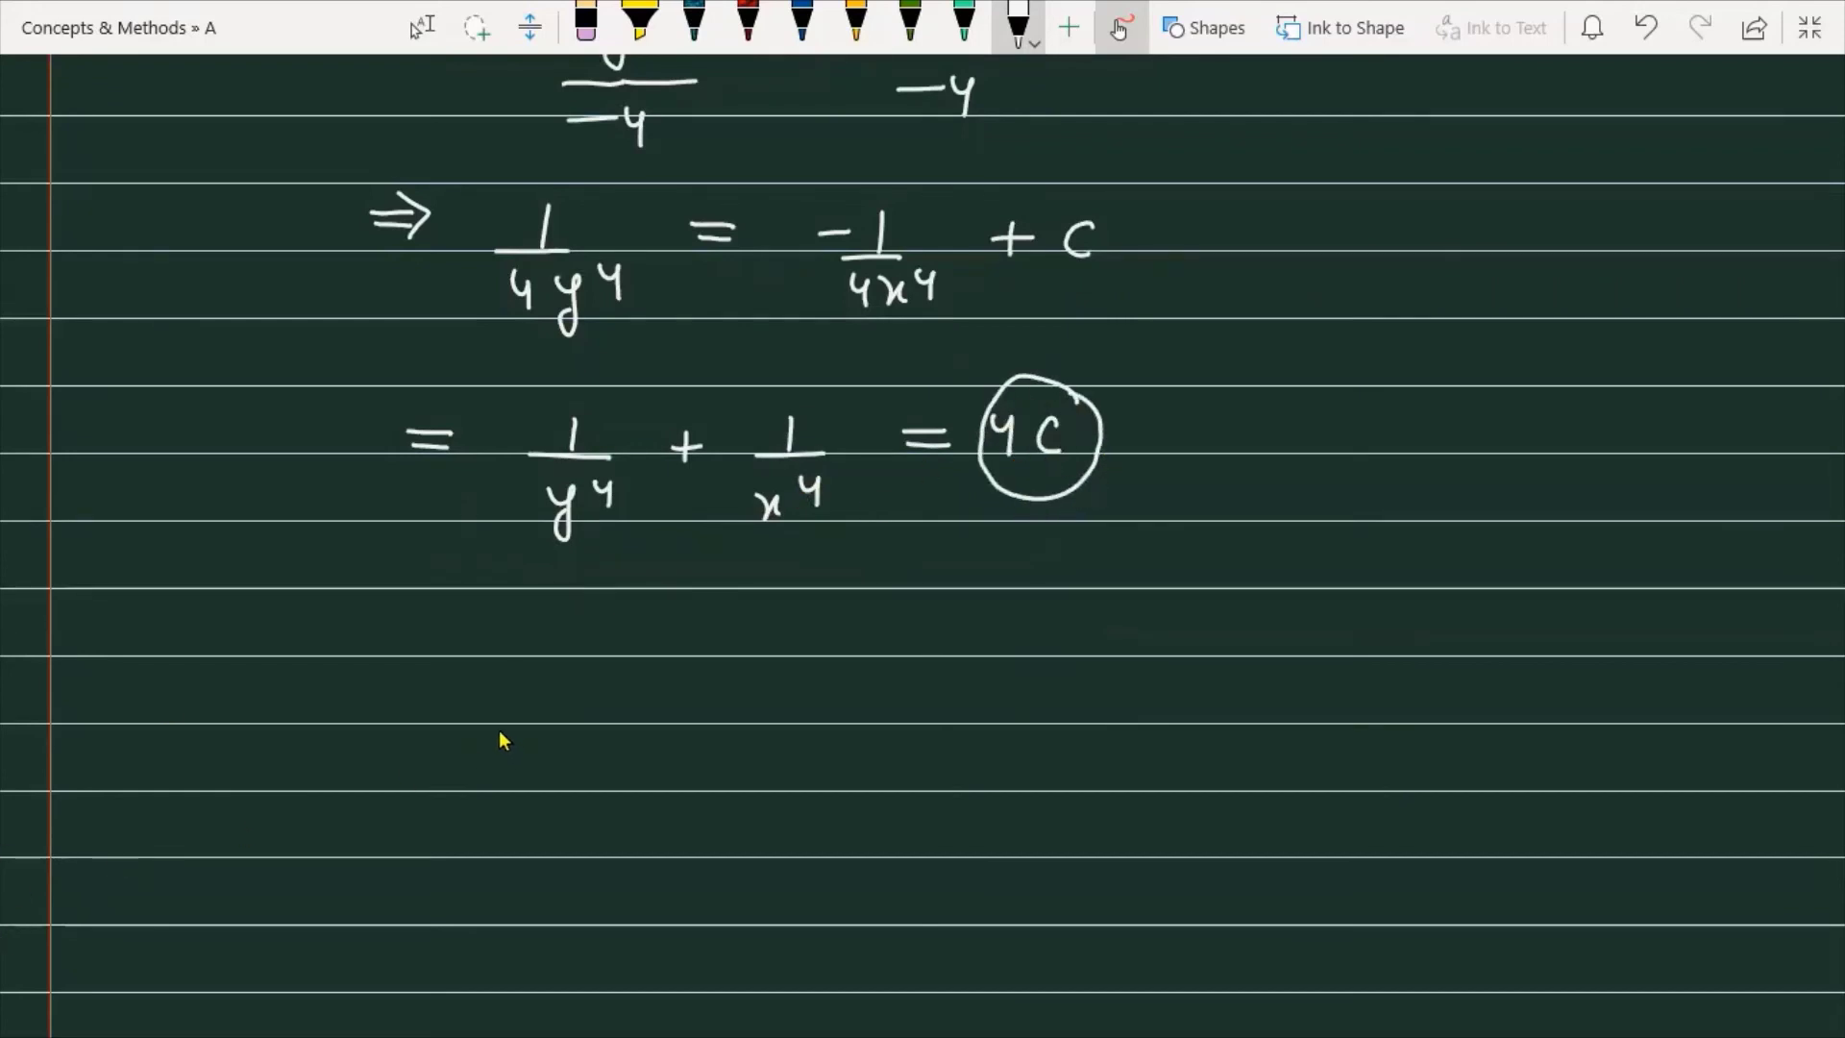
# Write the final answer ⇒ y⁻⁴ + x⁻⁴ = c₁.
pyautogui.moveTo(378, 629); pyautogui.dragTo(423, 629)
pyautogui.moveTo(382, 644); pyautogui.dragTo(428, 645)
pyautogui.moveTo(412, 619); pyautogui.dragTo(413, 661)
pyautogui.moveTo(548, 626)
pyautogui.mouseDown()
pyautogui.moveTo(552, 677)
pyautogui.moveTo(615, 630)
pyautogui.moveTo(646, 634)
pyautogui.mouseUp()
pyautogui.moveTo(641, 612); pyautogui.dragTo(640, 651)
pyautogui.moveTo(678, 638)
pyautogui.mouseDown()
pyautogui.moveTo(767, 658)
pyautogui.moveTo(944, 627)
pyautogui.moveTo(1024, 677)
pyautogui.mouseUp()
pyautogui.click(1026, 650)
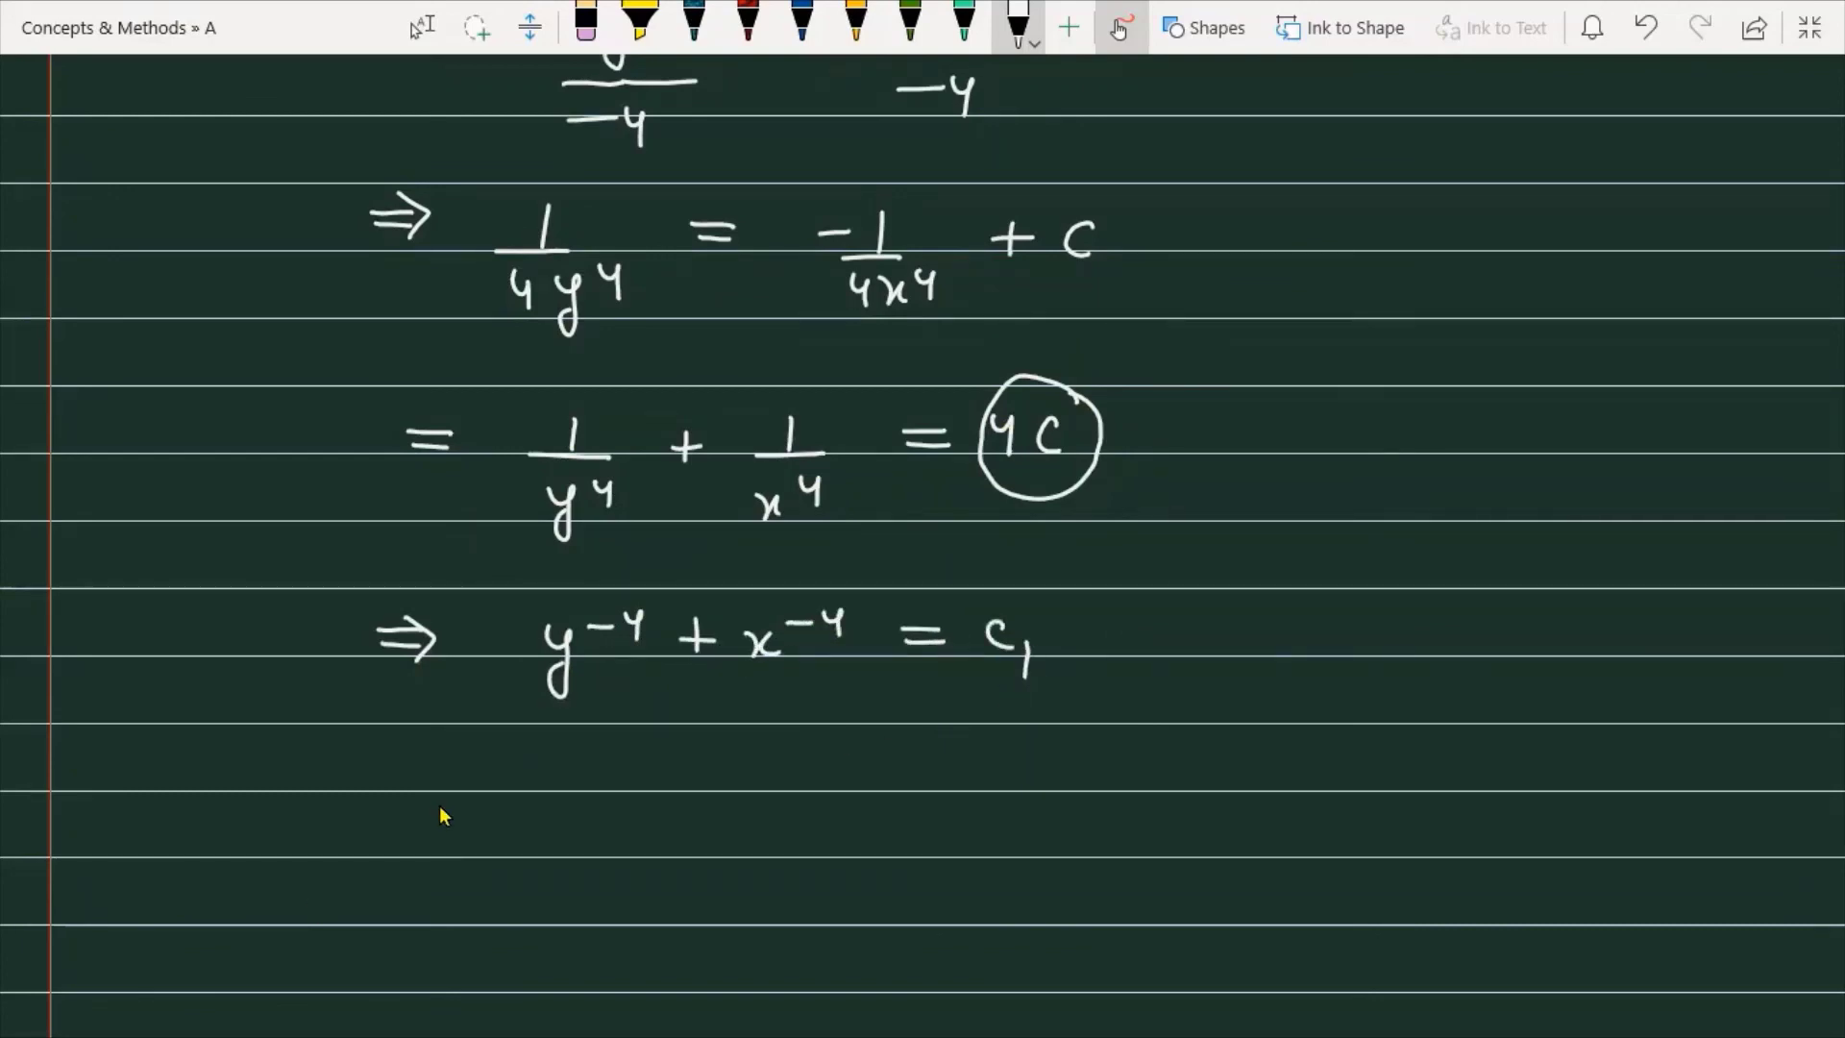